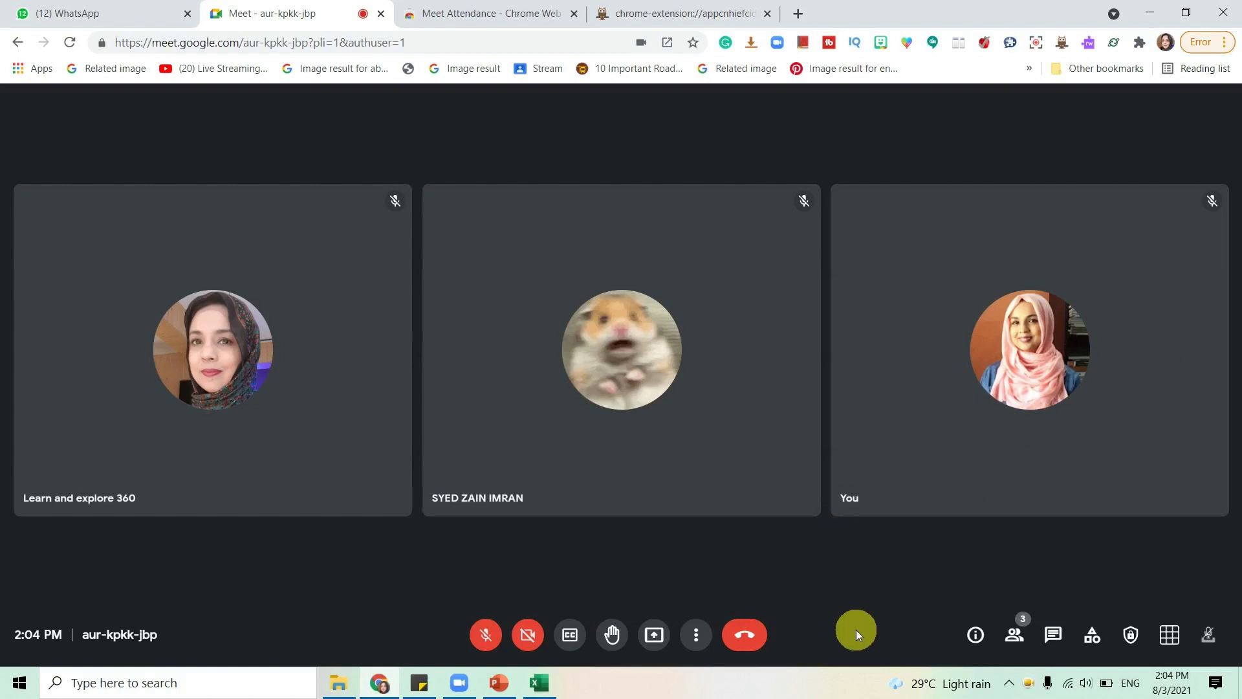
Step: Close the Meet Attendance web store tab and the leftover chrome-extension tab
left_click(574, 13)
left_click(574, 14)
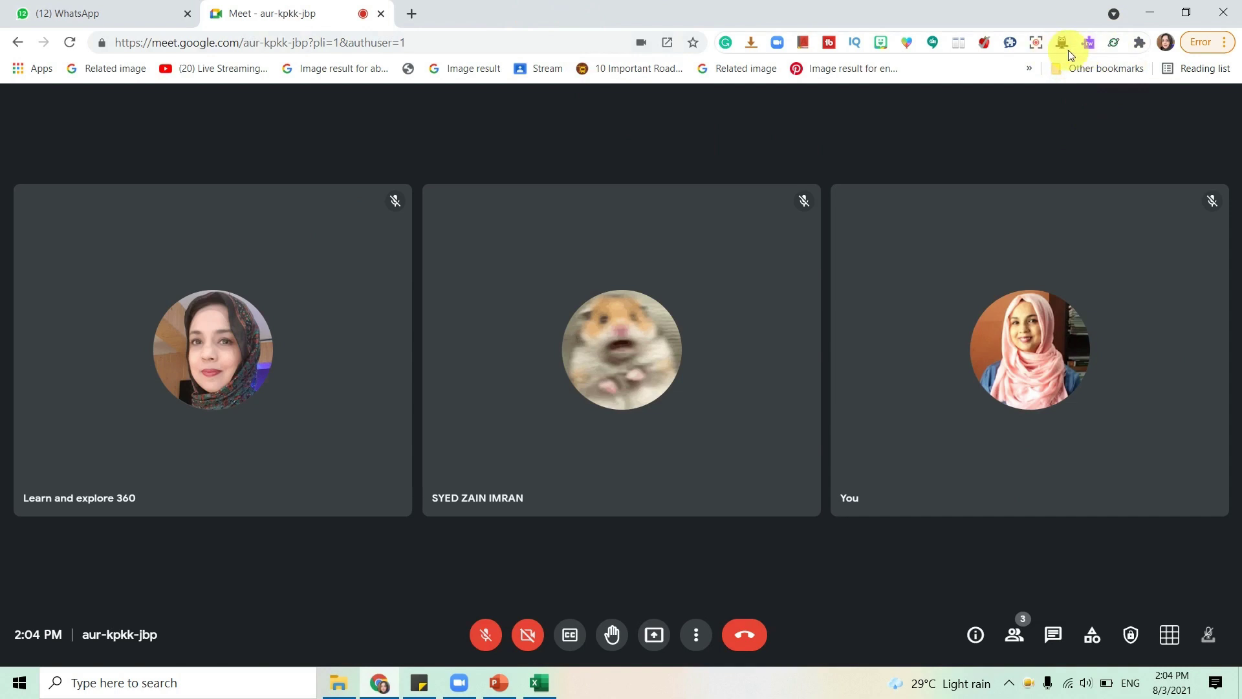
Step: Search the Chrome Web Store for 'Google Meet Attendance List' and open the Meet Attendance extension page
left_click(412, 14)
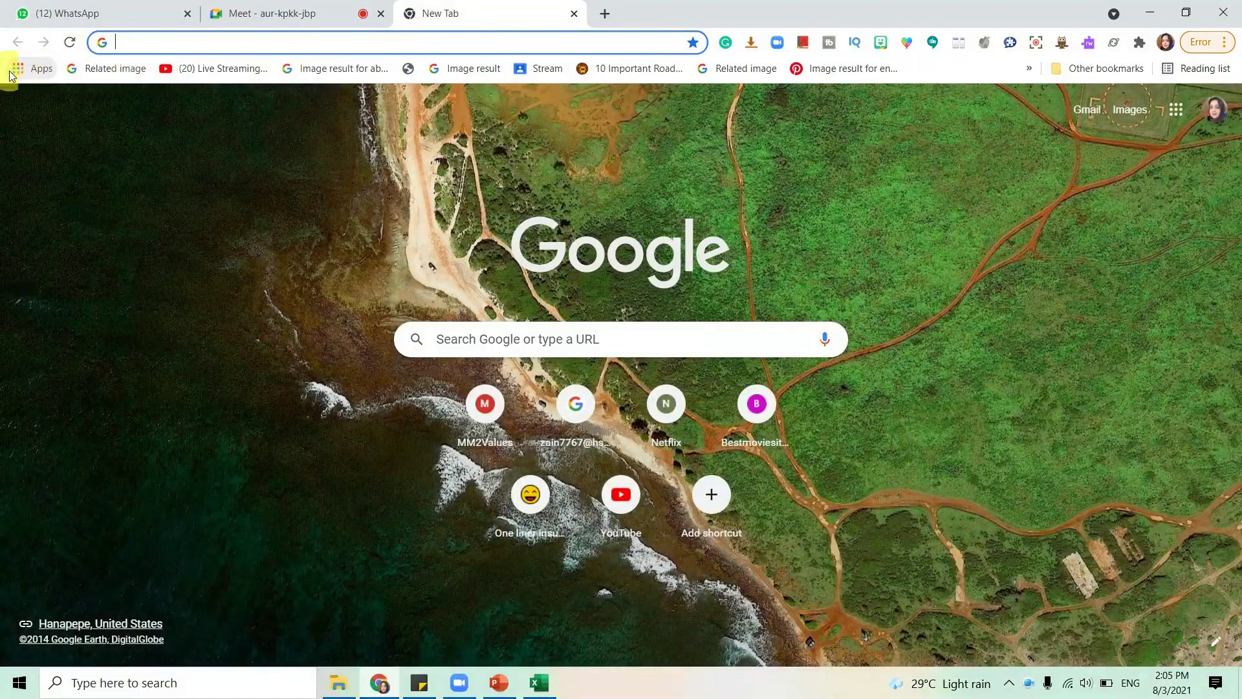
left_click(33, 78)
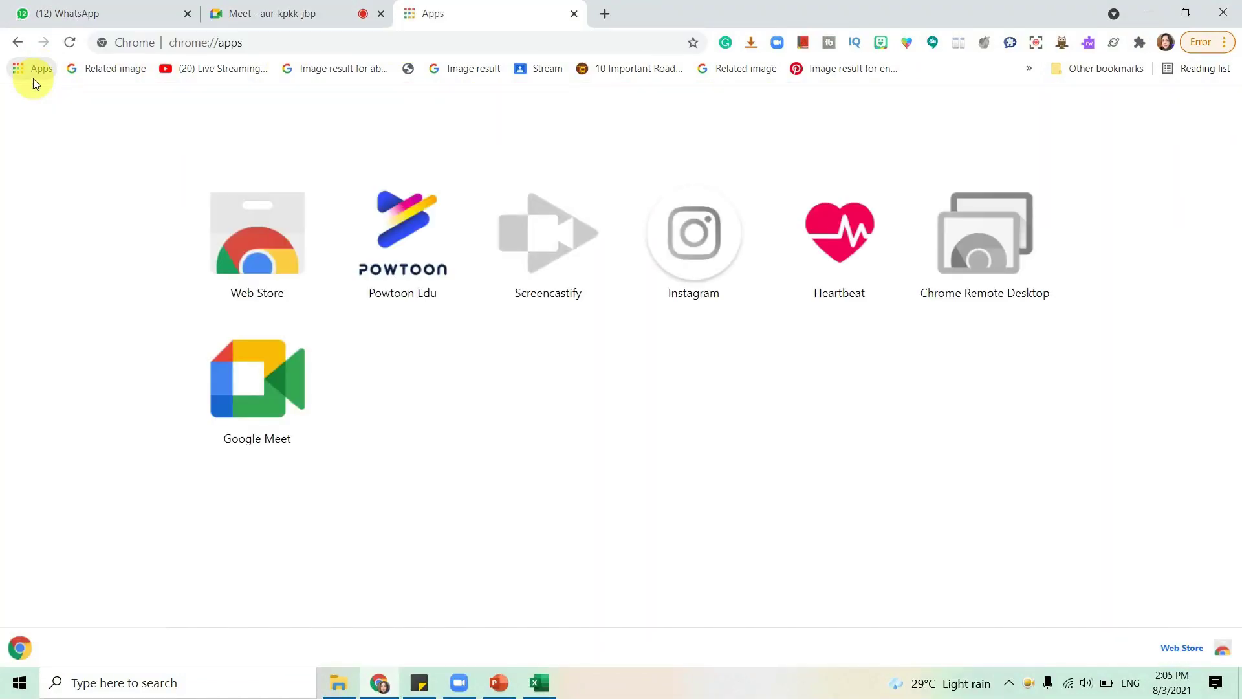
left_click(271, 250)
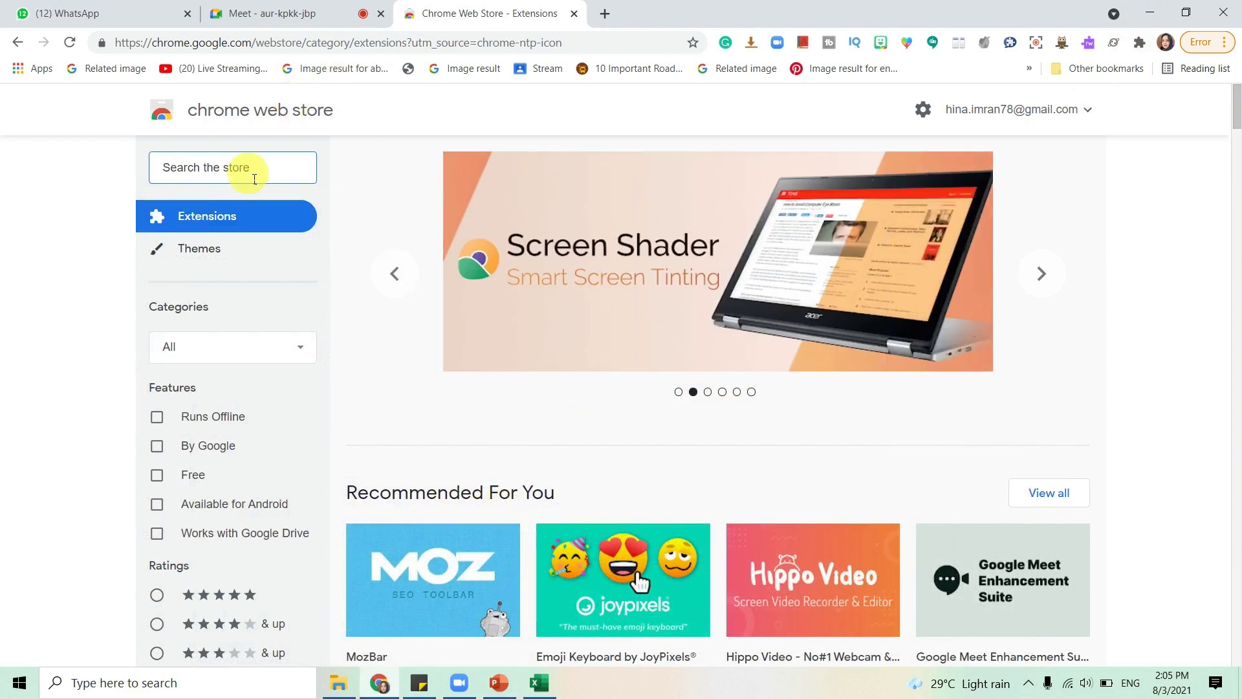
type("Google Meet Attendance List")
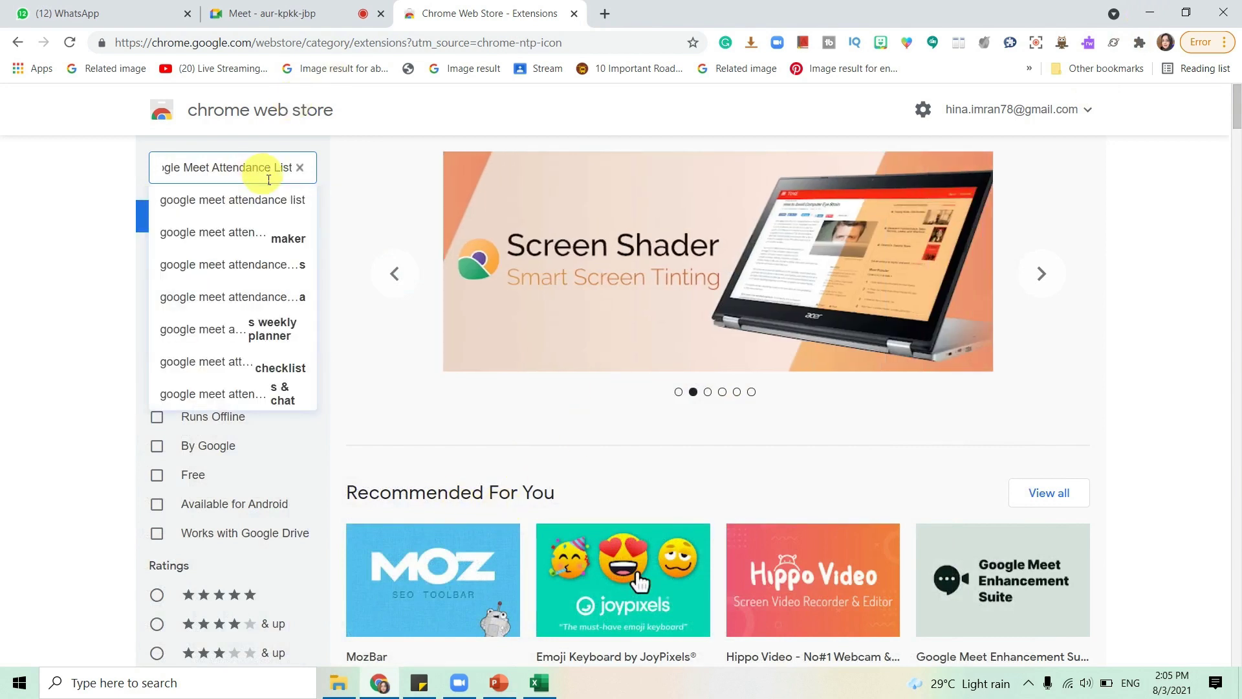
key("Return")
scroll(723, 303, "down", 10)
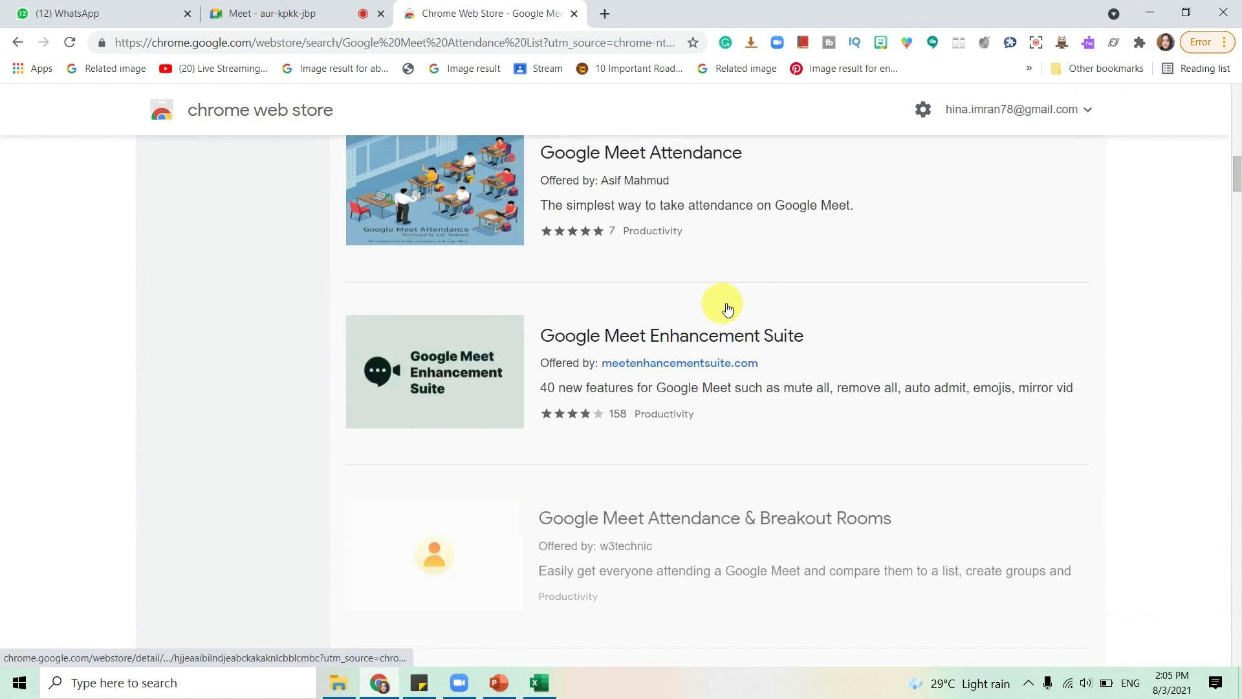
scroll(727, 308, "down", 20)
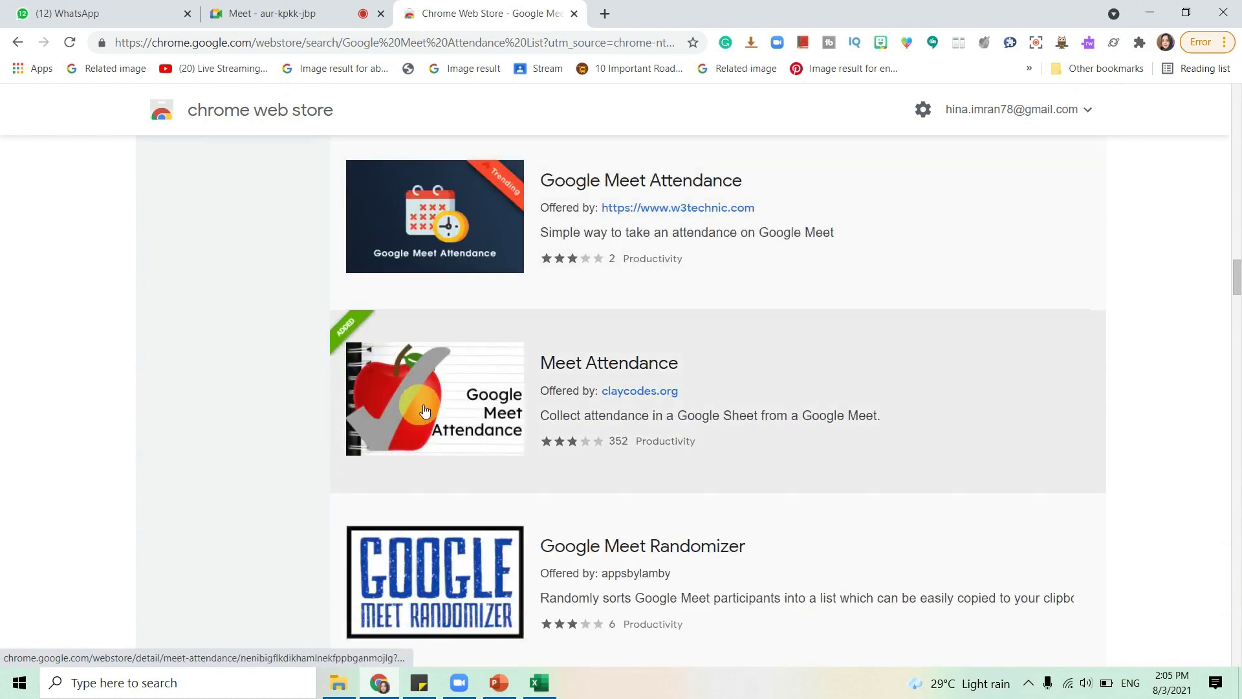
left_click(609, 366)
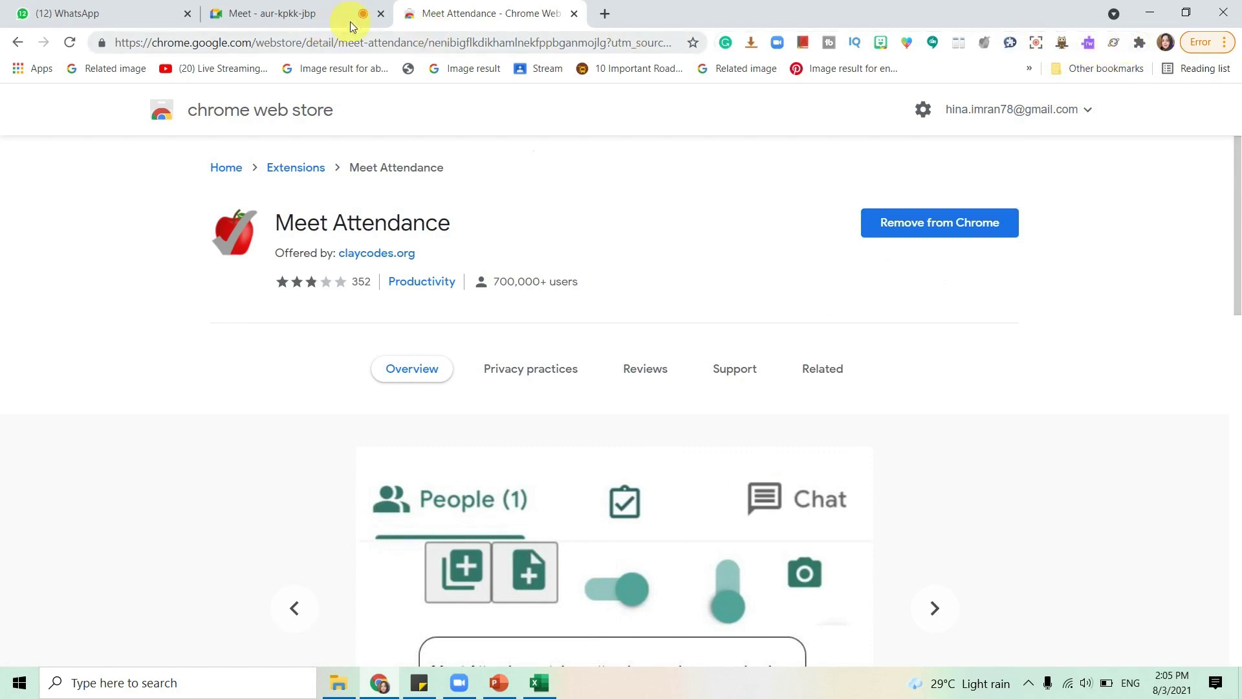
Step: From the Meet call's People panel, export attendance as 5.csv and open it in Excel
left_click(290, 16)
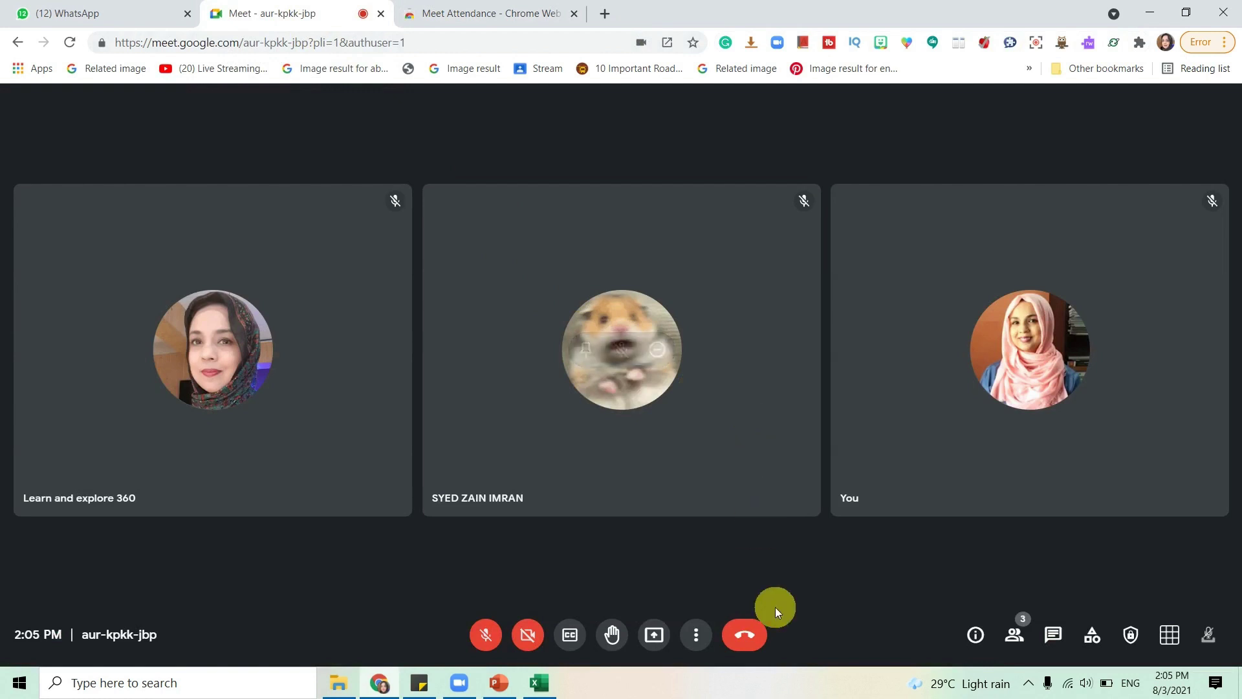
left_click(1015, 635)
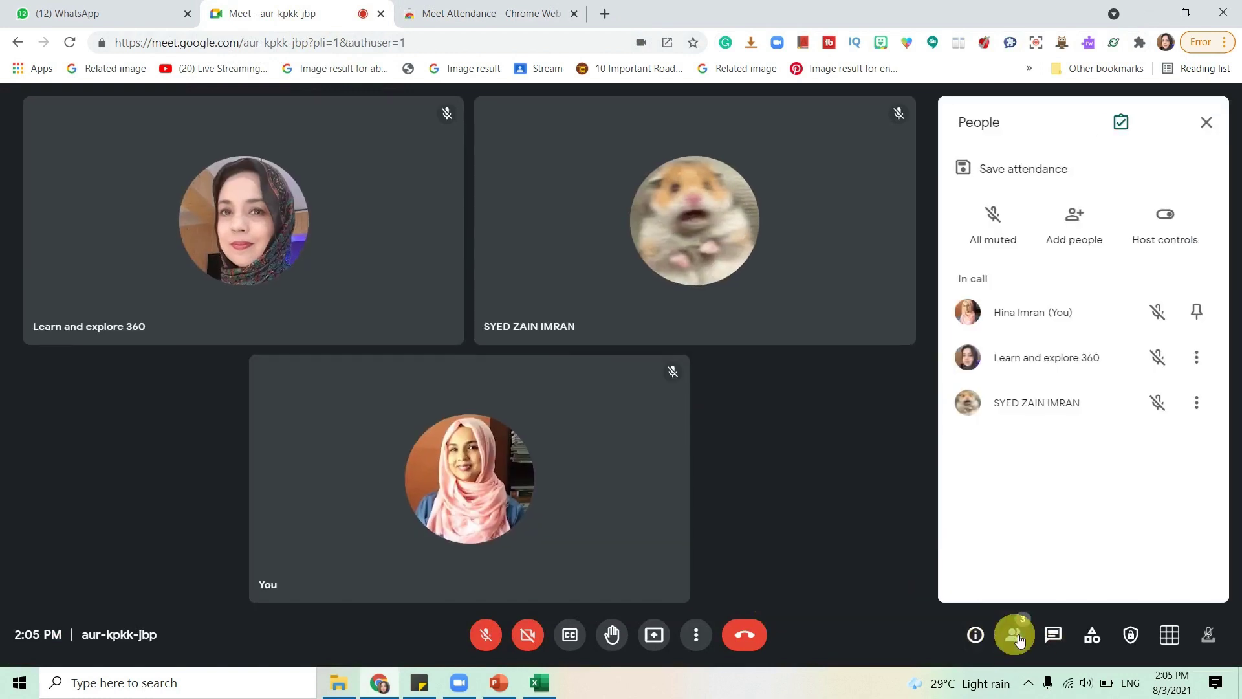
mouse_move(1135, 123)
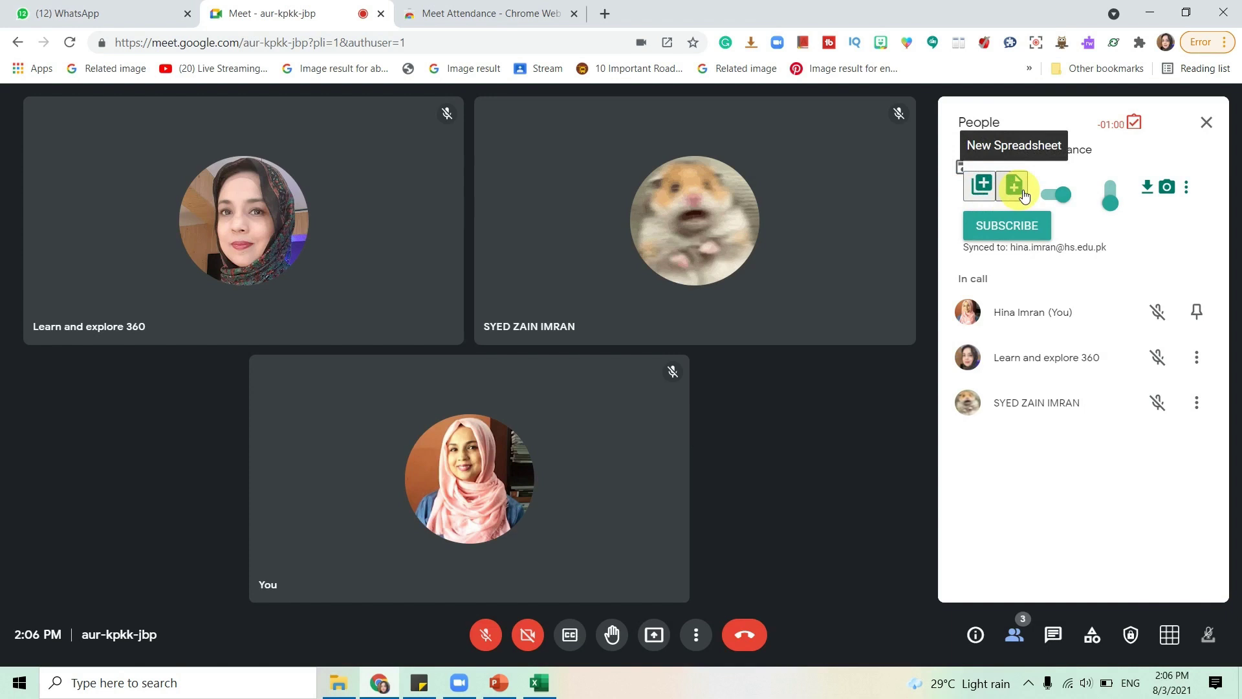
left_click(1147, 190)
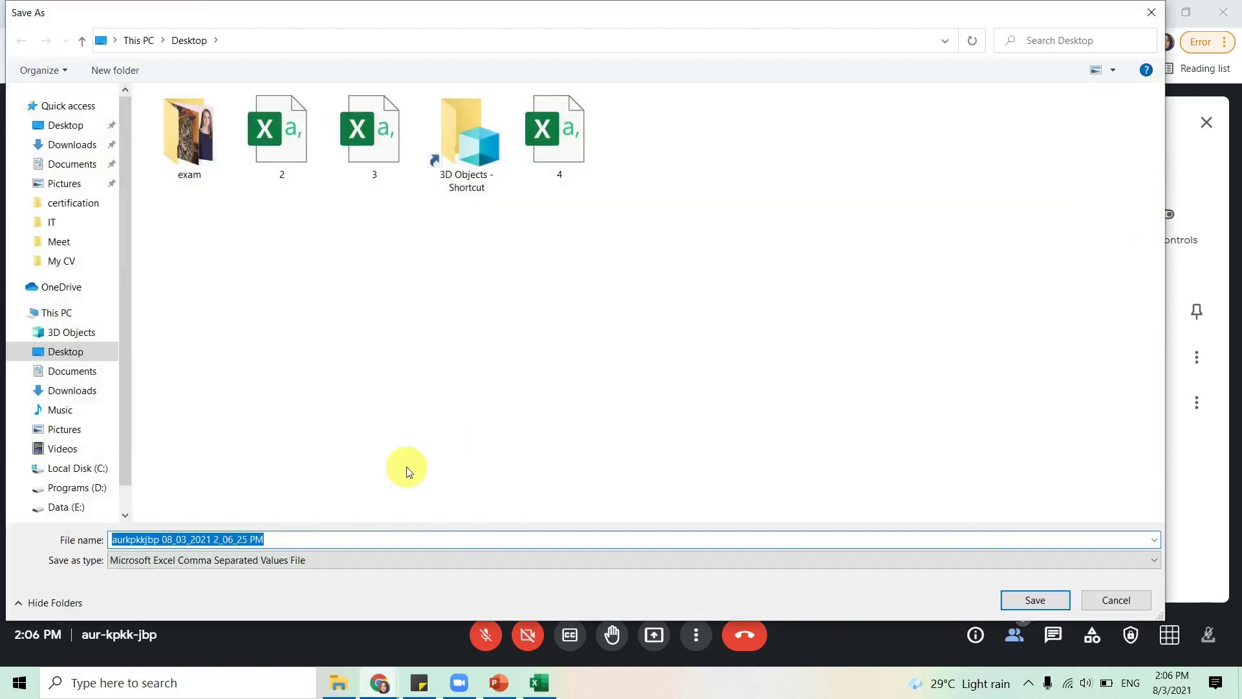
type("5")
left_click(1034, 599)
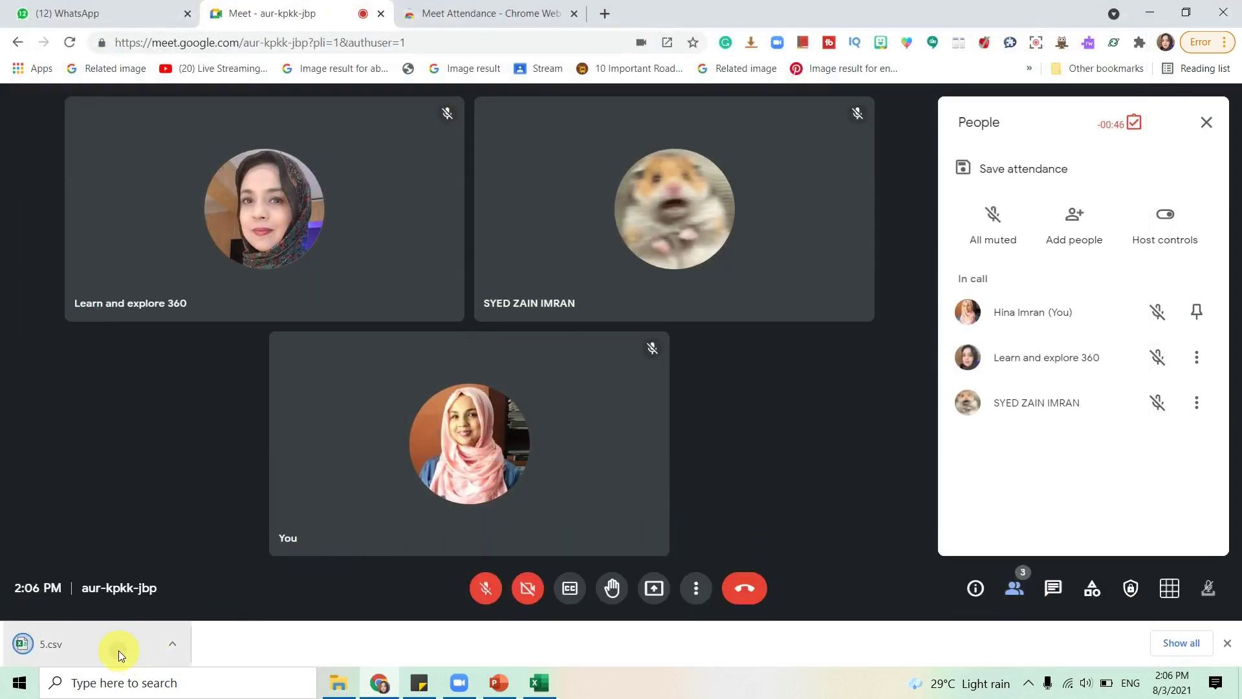
left_click(118, 650)
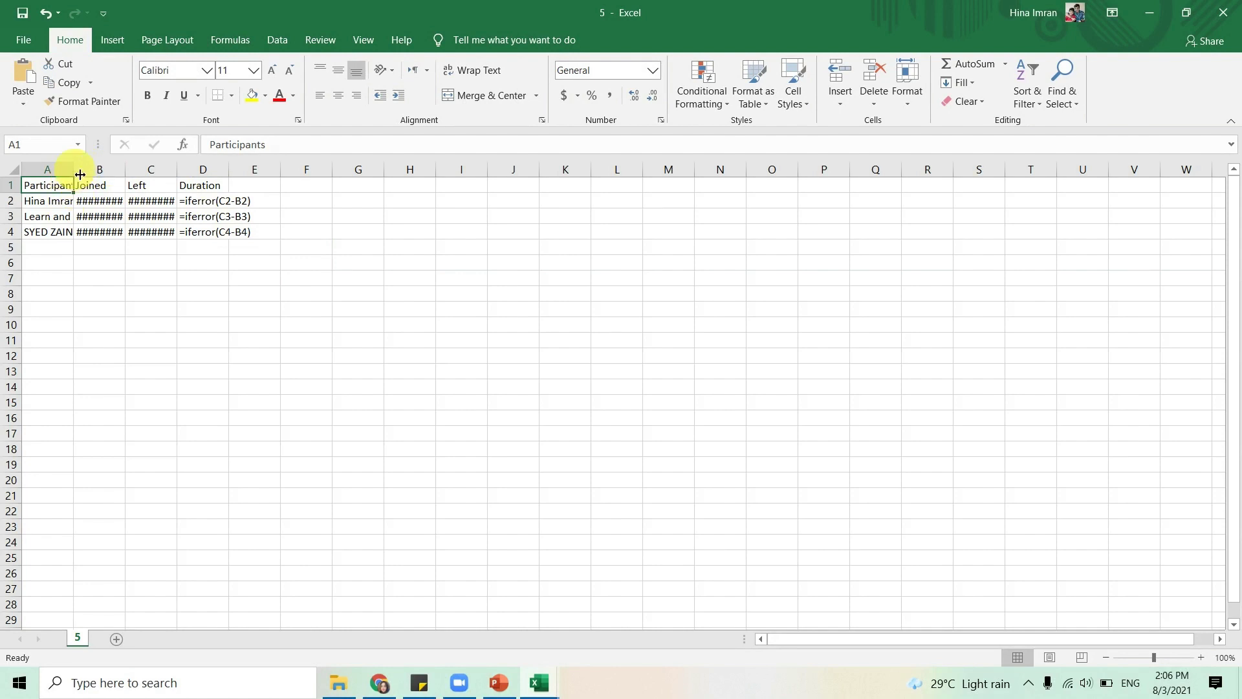
Step: AutoFit columns A–D of 5.csv for names, join and leave times and durations, then return to Chrome
double_click(81, 174)
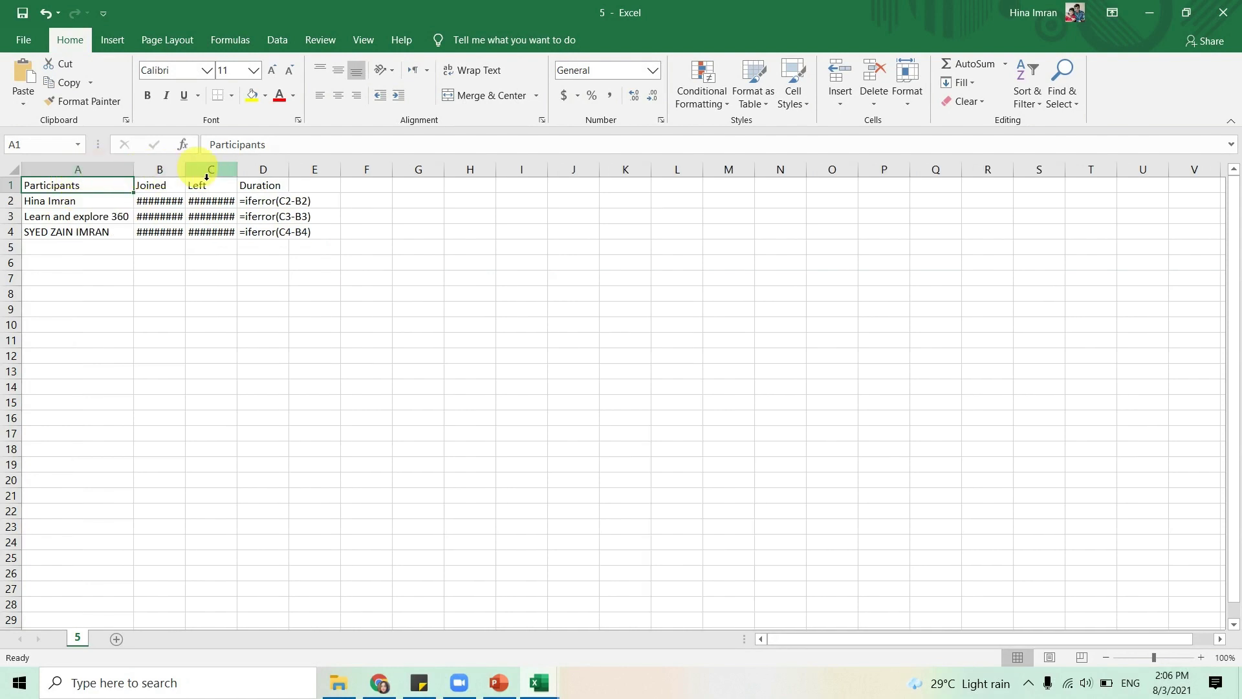
double_click(190, 176)
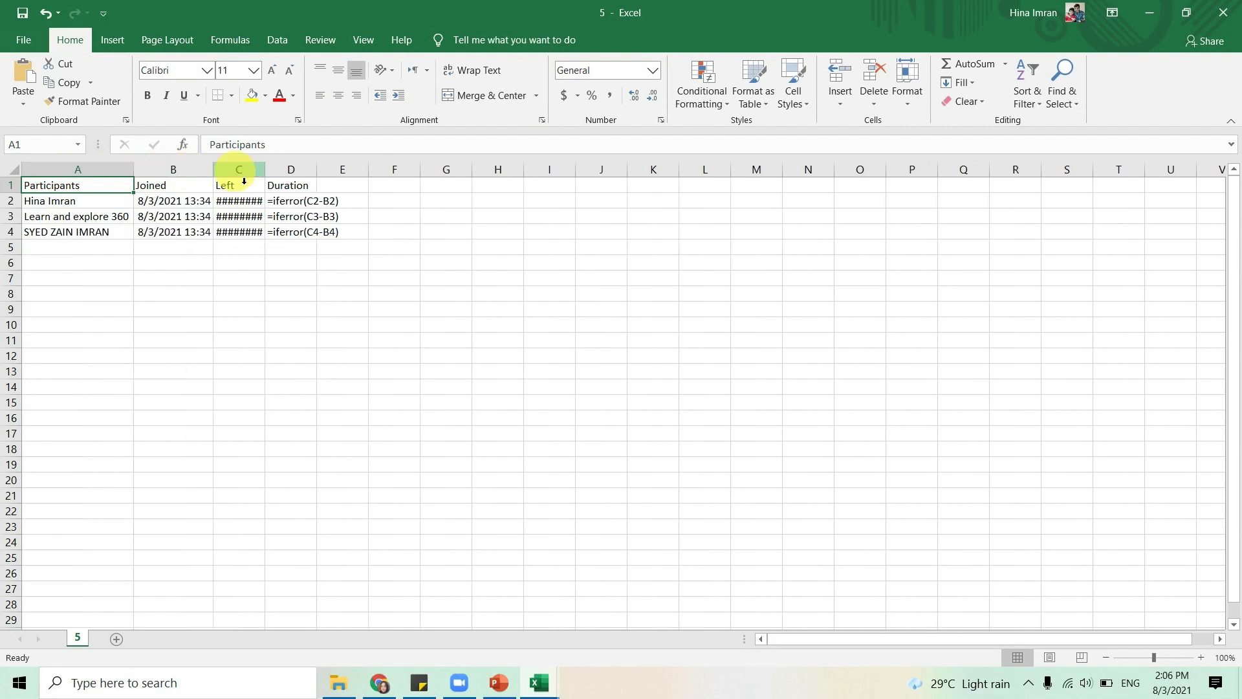
double_click(269, 180)
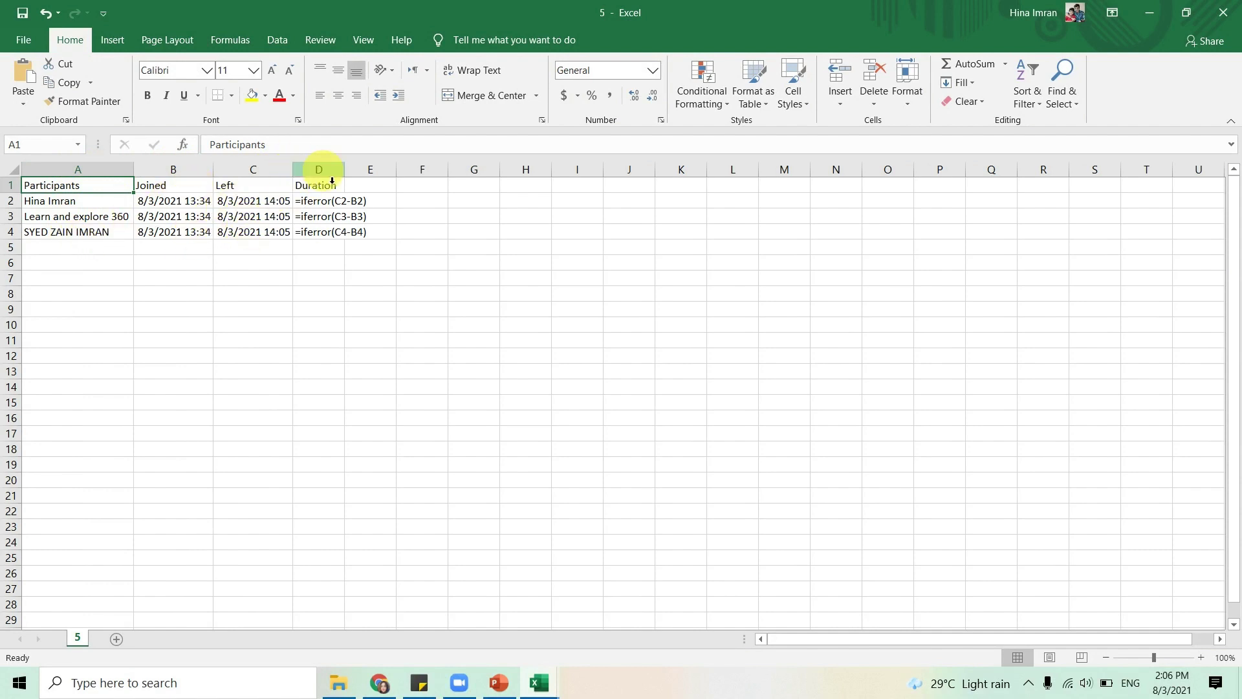
double_click(344, 169)
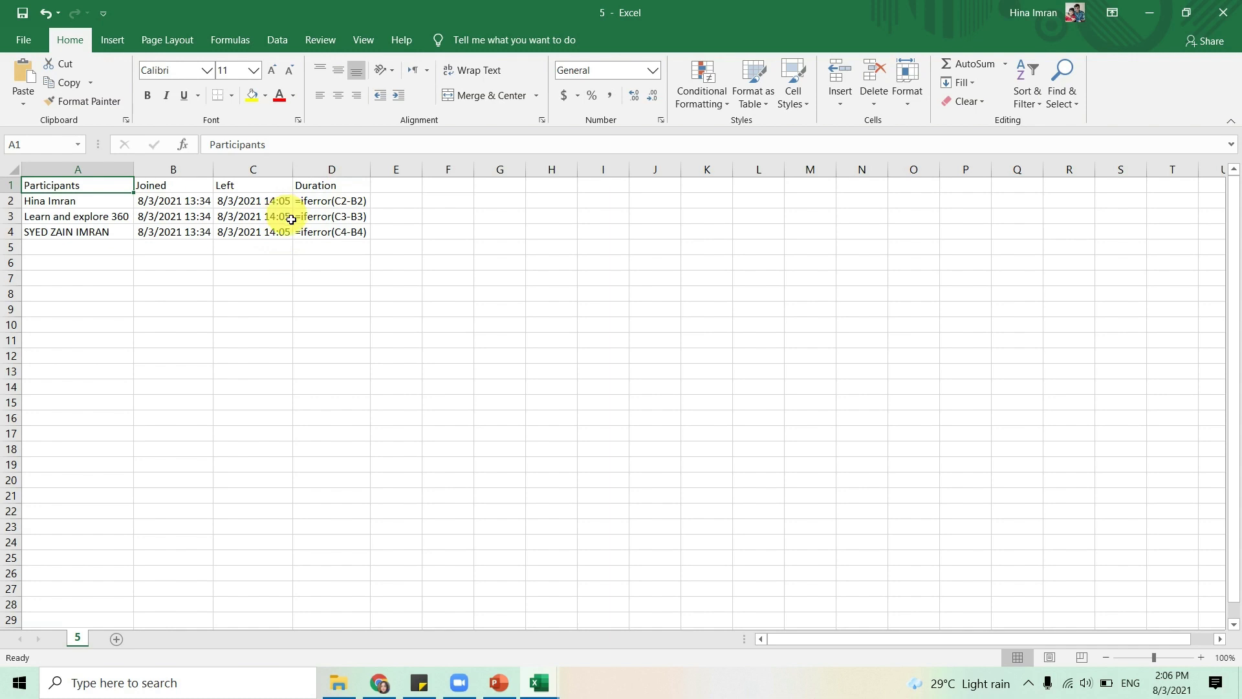
left_click(378, 682)
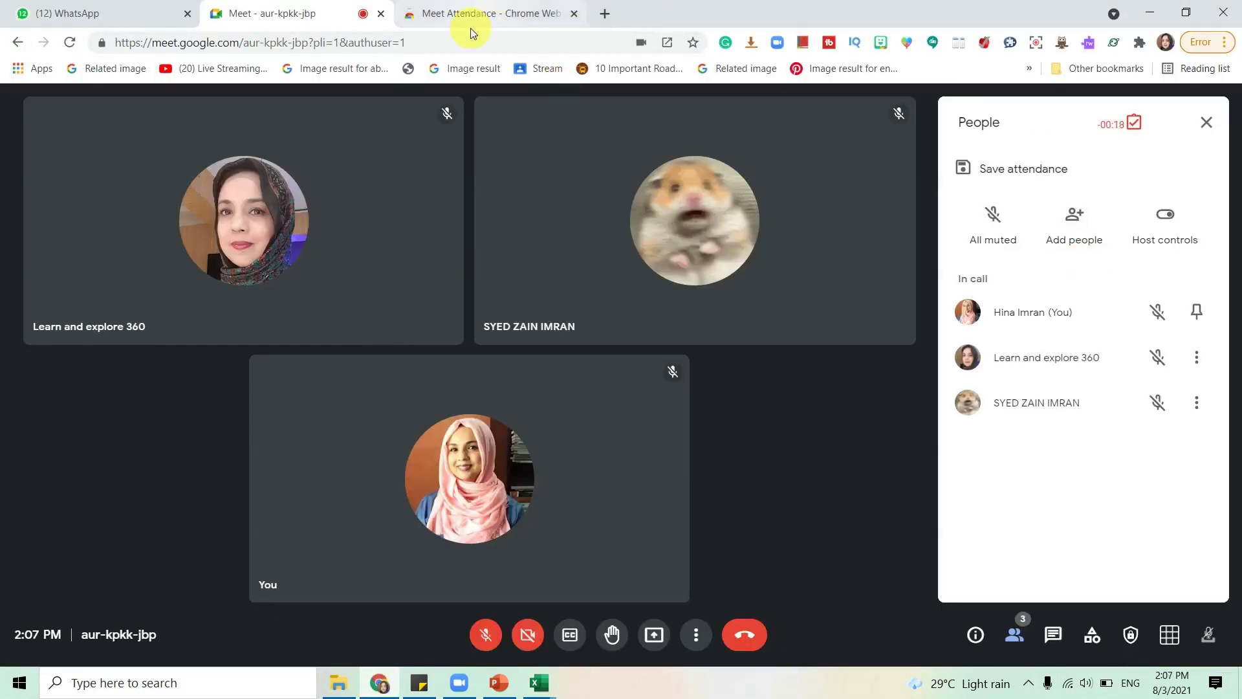
Step: Search the store for 'Meet Attendance', view the Google Meet Attendance List extension, then close the store tab
left_click(453, 14)
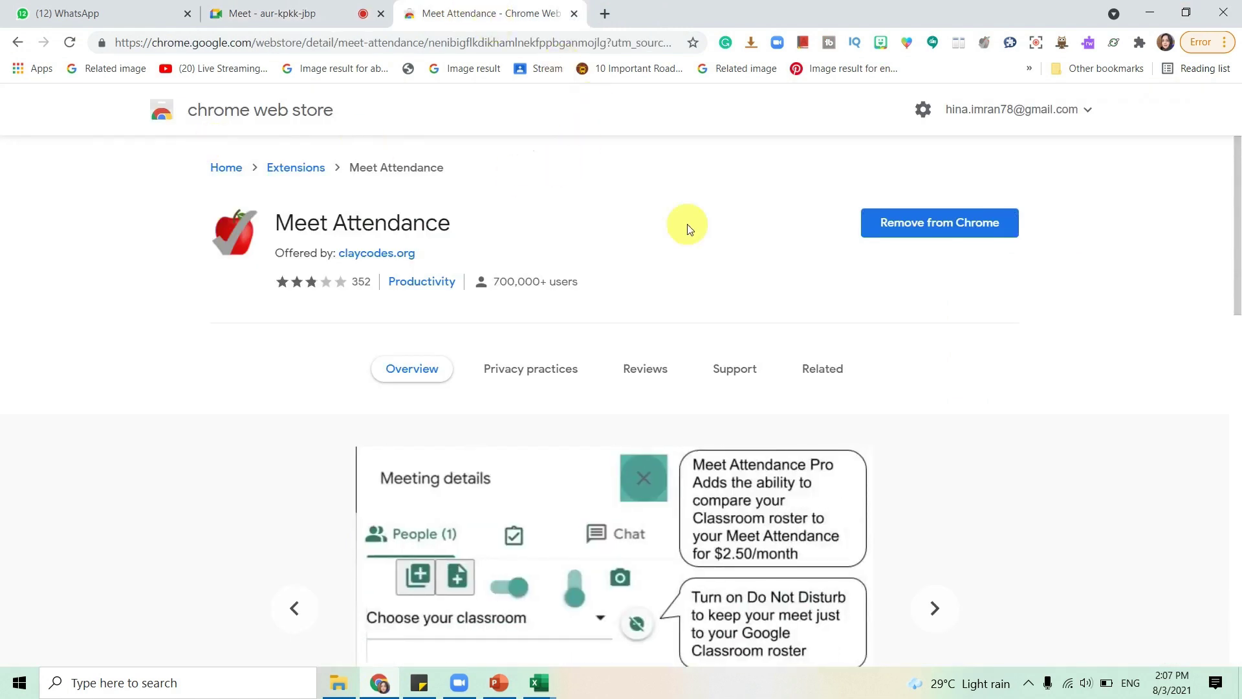
left_click(251, 112)
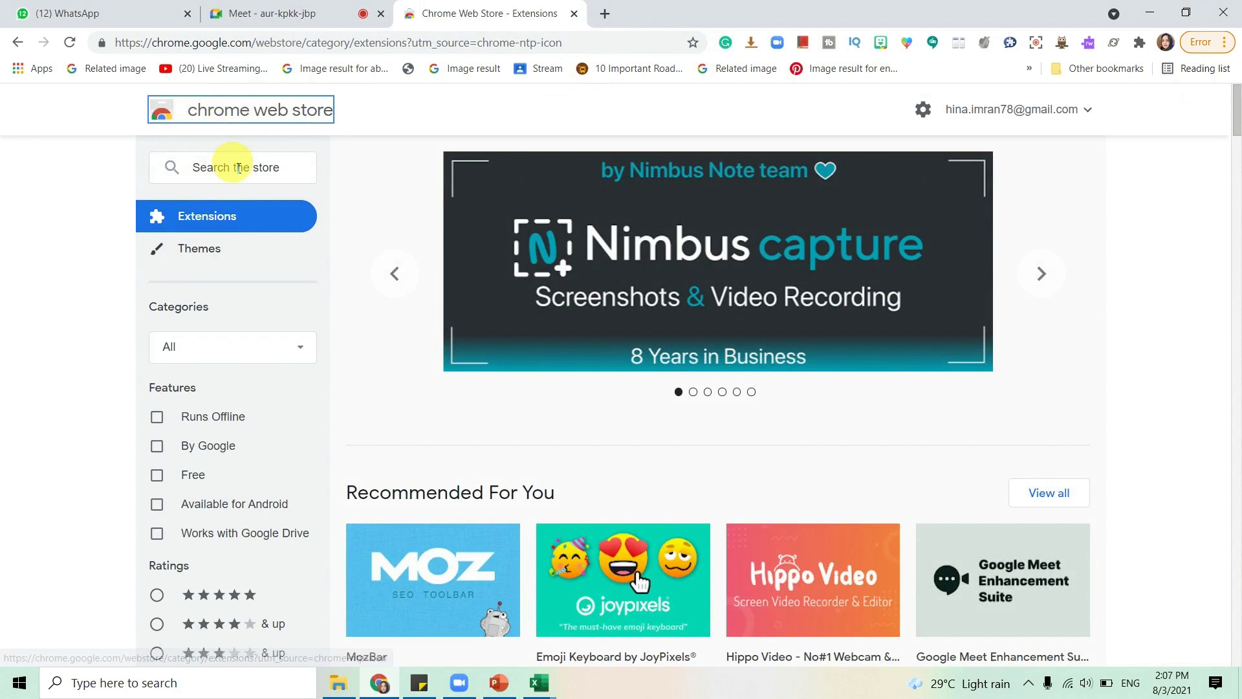
left_click(238, 169)
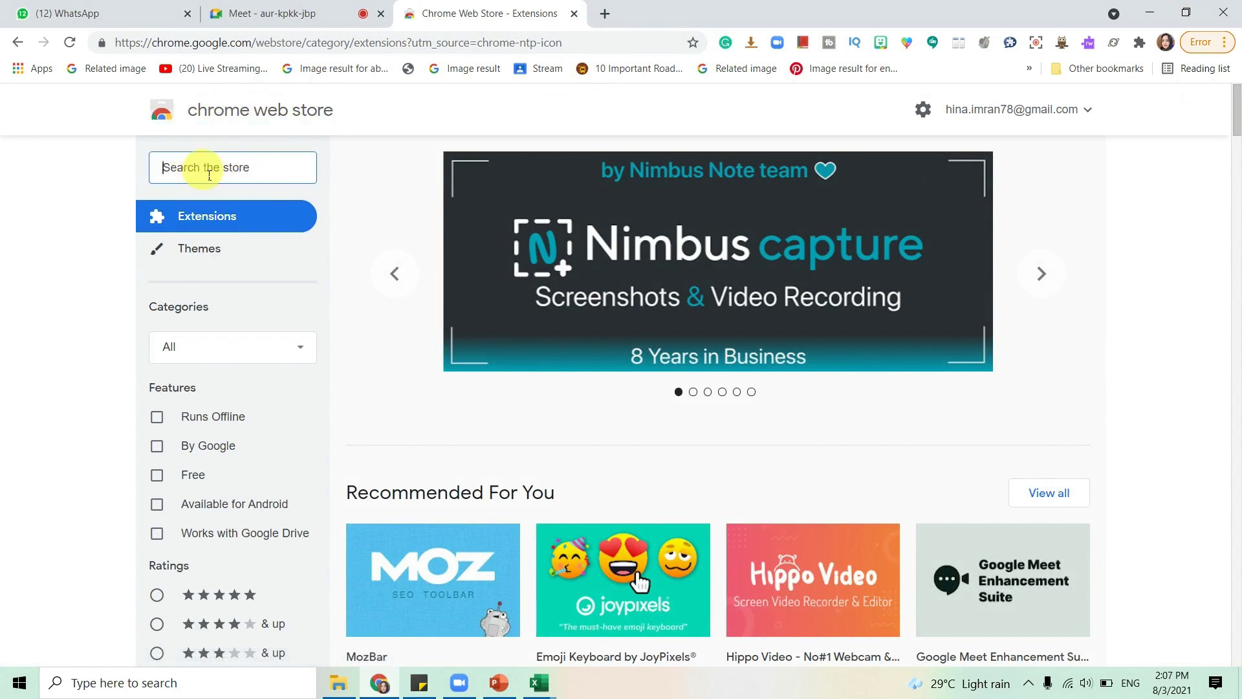
type("Meet Attendance")
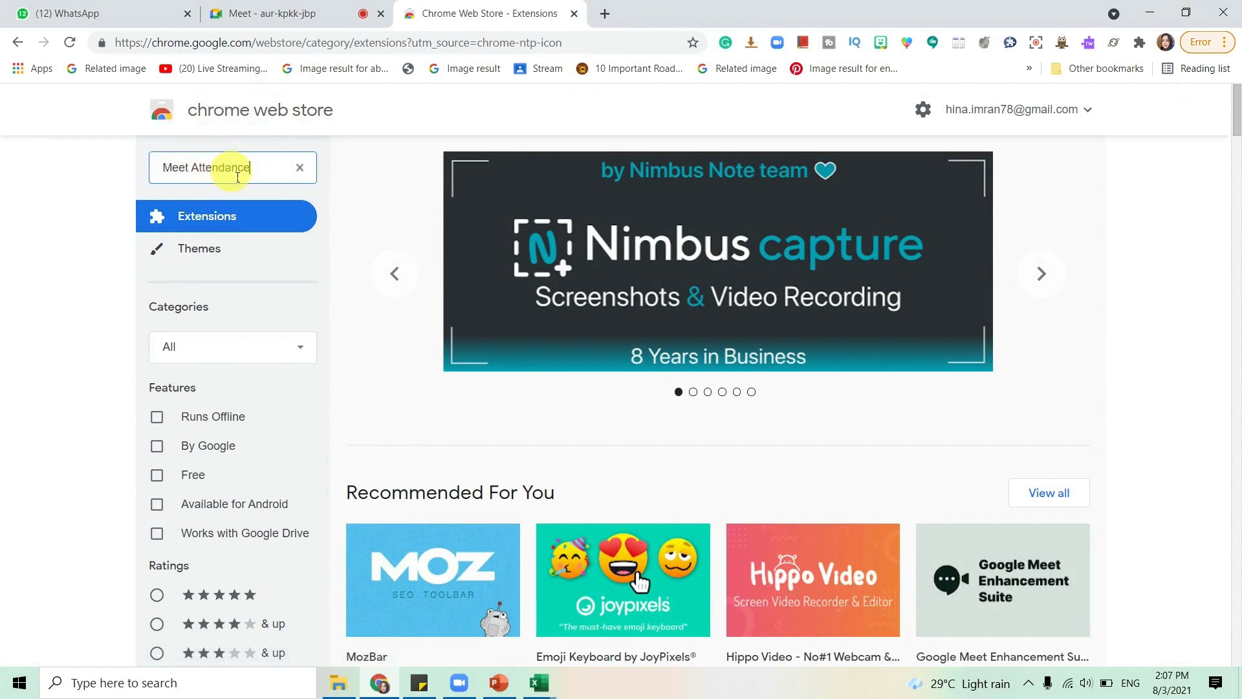
key("Return")
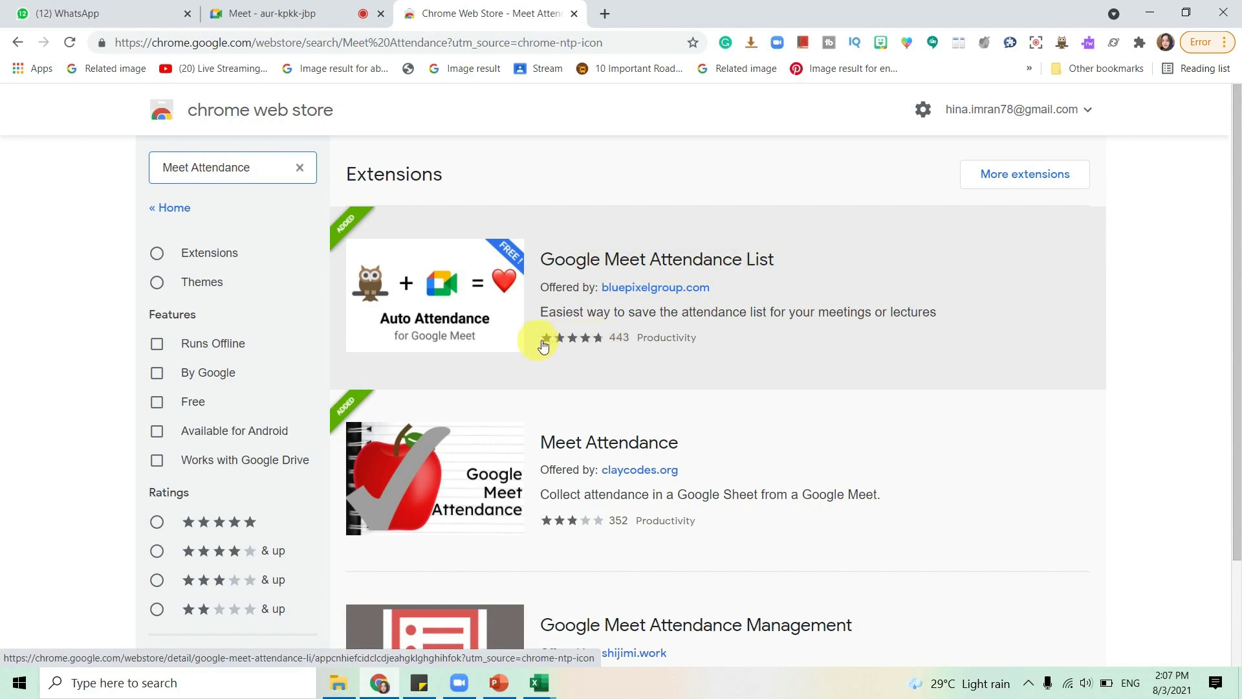
left_click(638, 259)
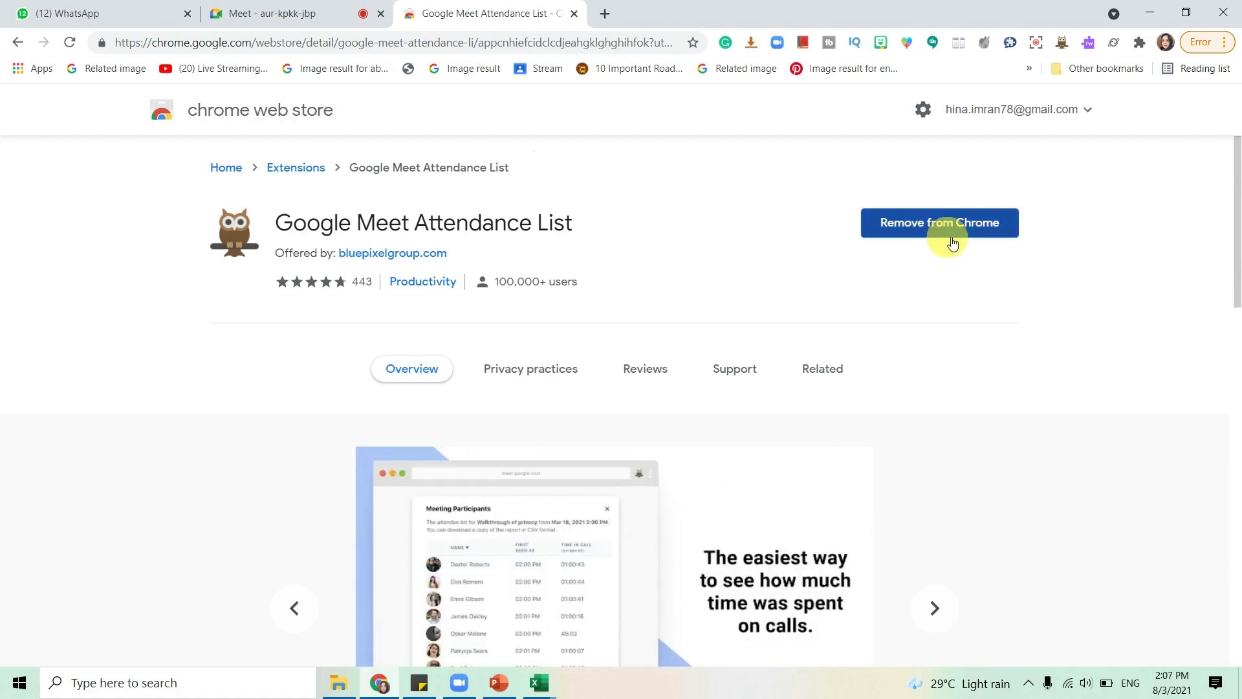
left_click(575, 14)
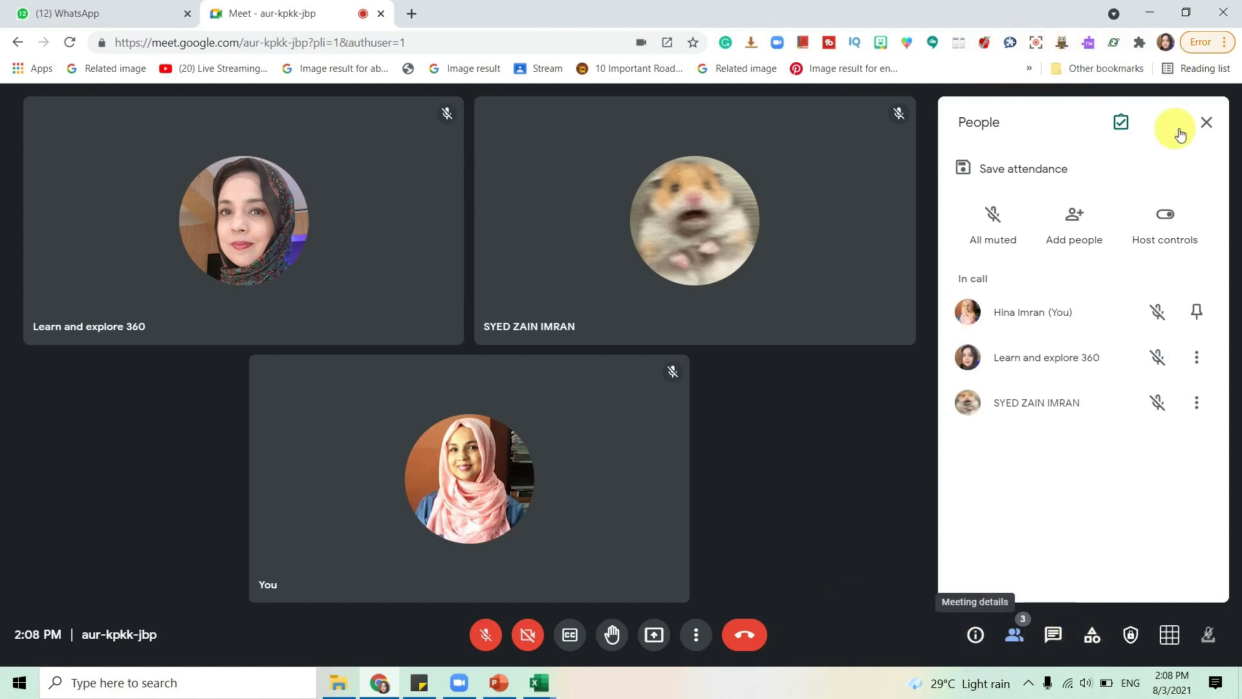
Step: Reopen the People panel and use Save attendance to show the three-attendee Meeting Participants list
left_click(1206, 122)
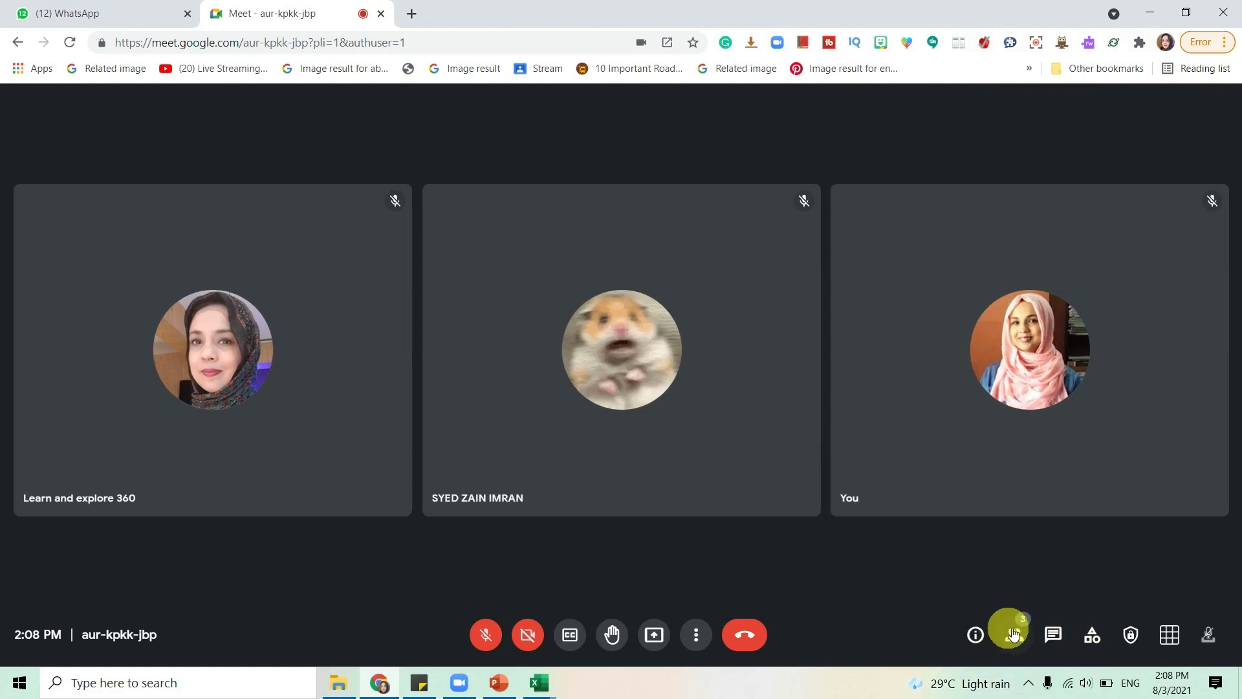
left_click(1014, 634)
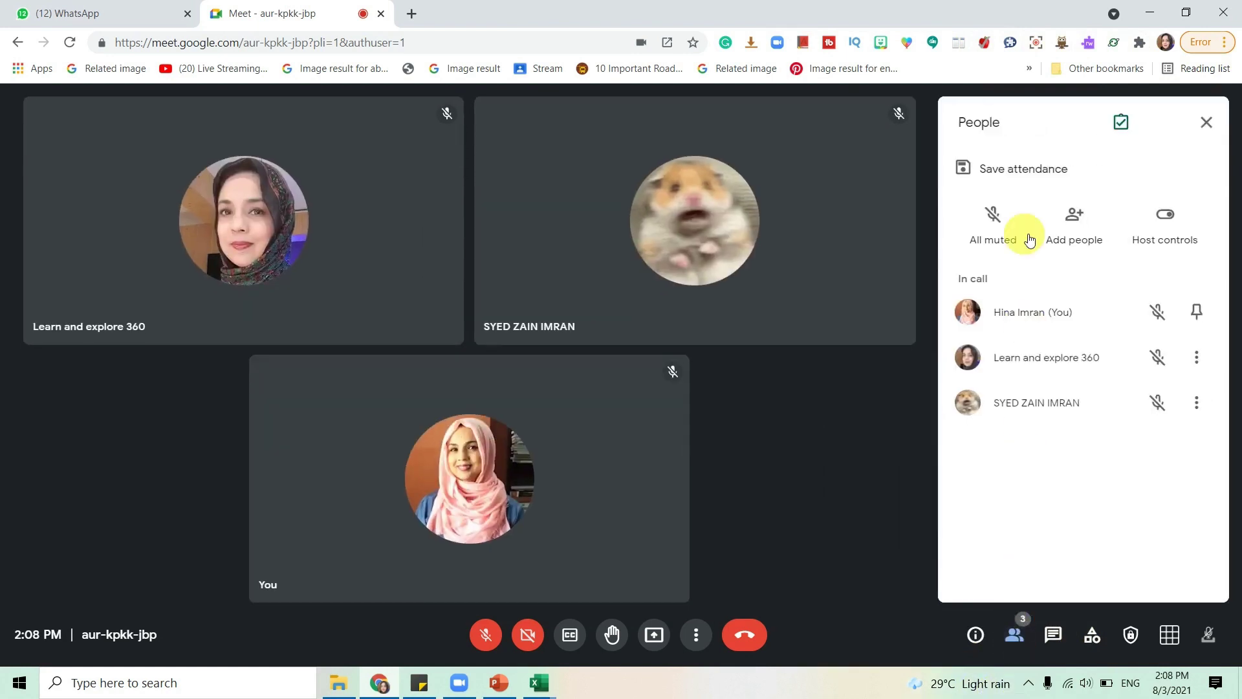
left_click(1026, 173)
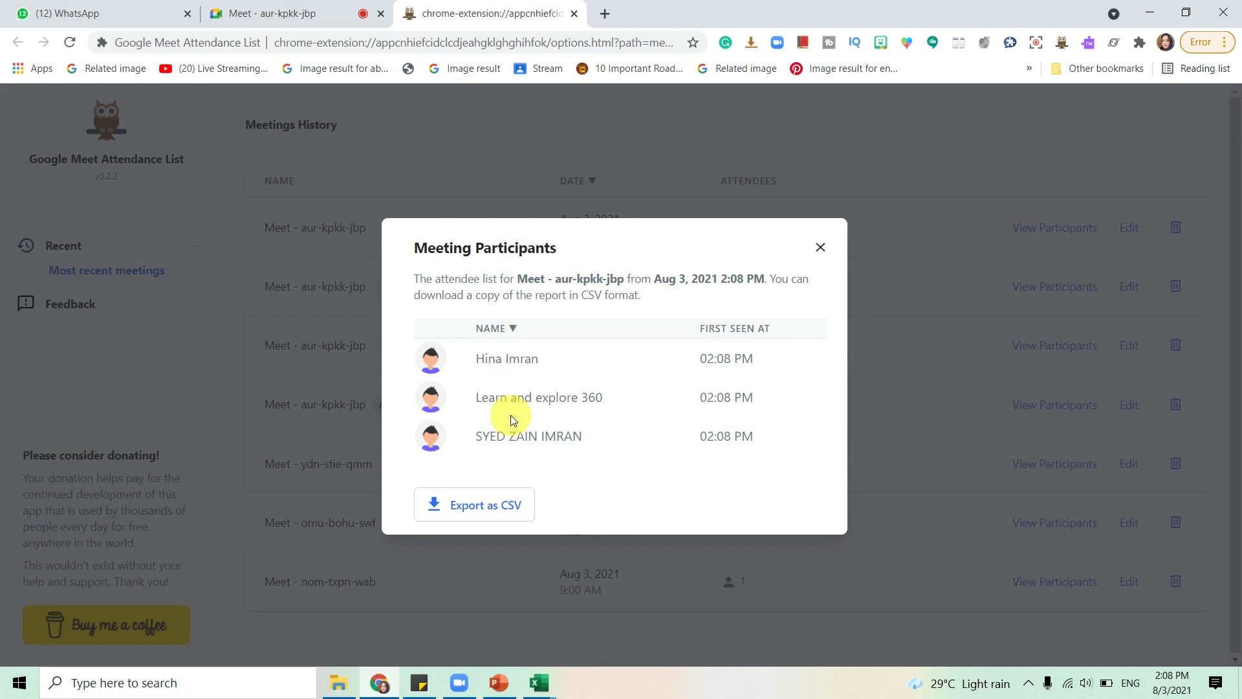
Step: Export the attendee list as 6.csv to the Desktop and open the download
left_click(481, 511)
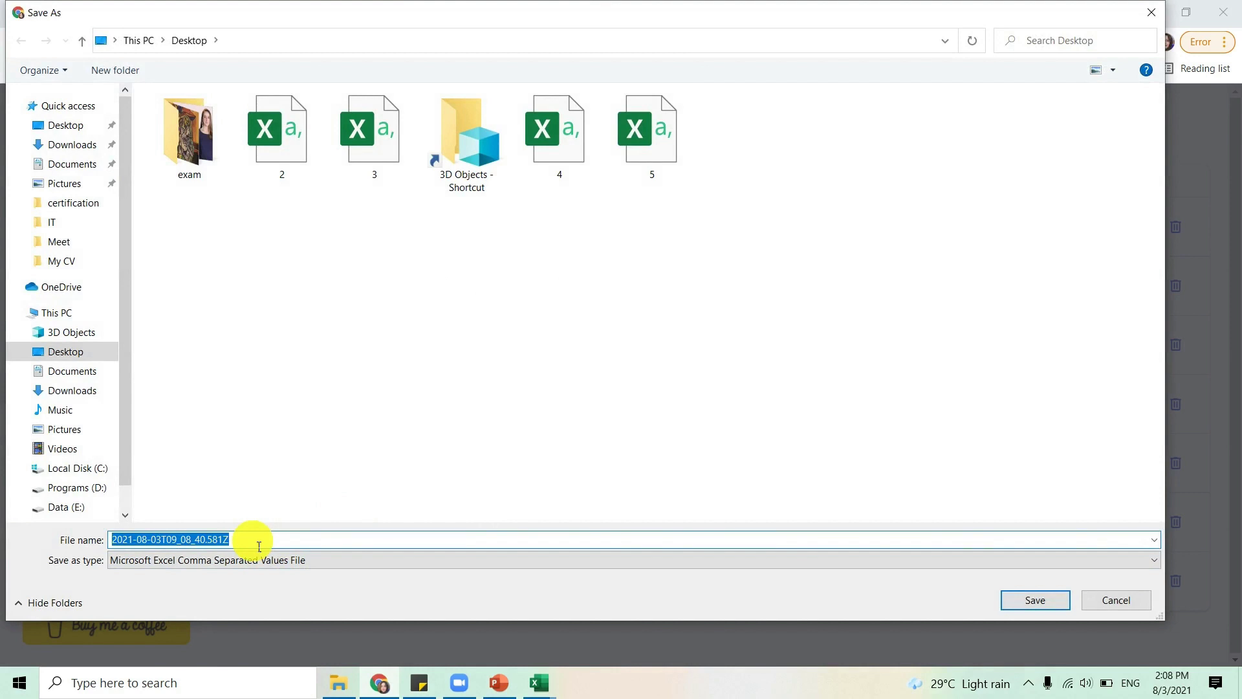
type("6")
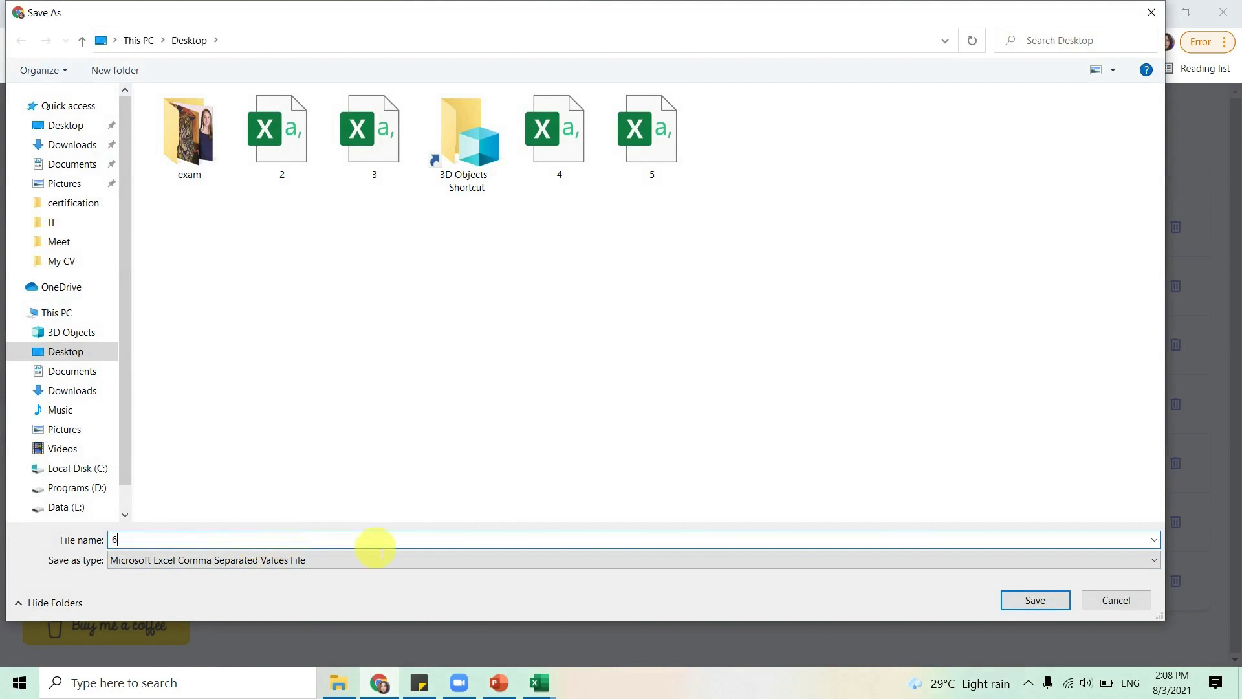
left_click(1030, 601)
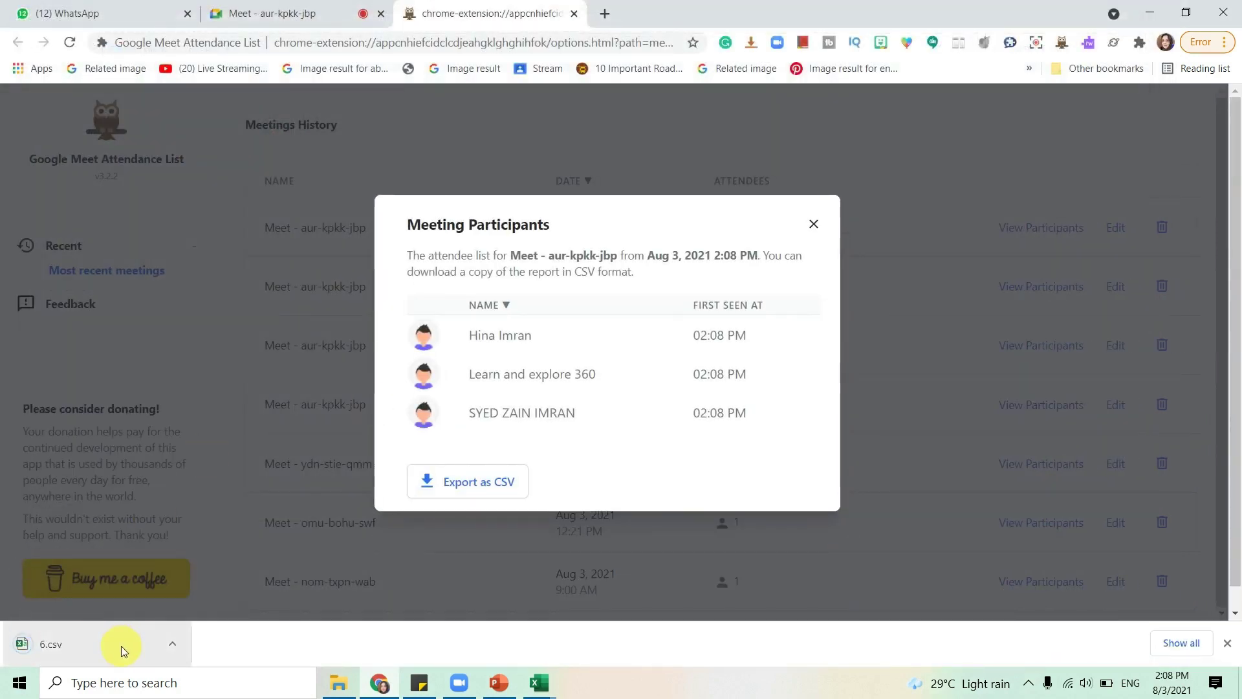
left_click(121, 646)
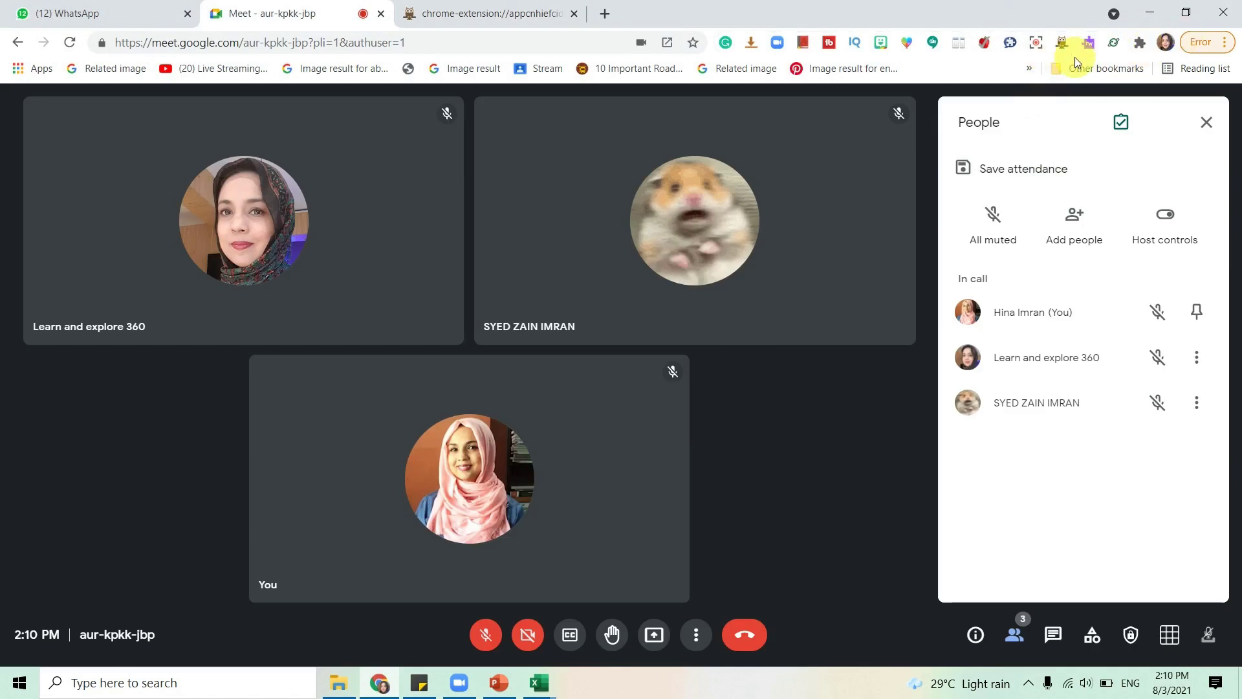
Step: Confirm Auto attendance is on in the extension popup, then end the call for everyone
left_click(1062, 44)
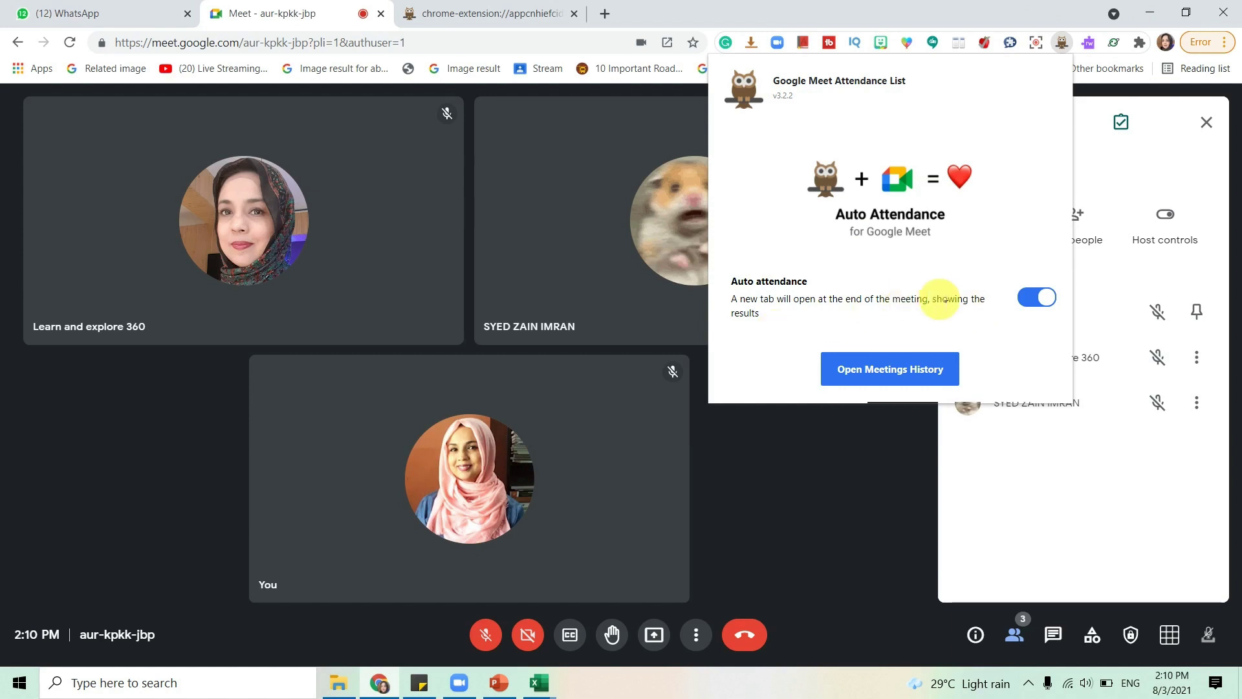
left_click(1108, 533)
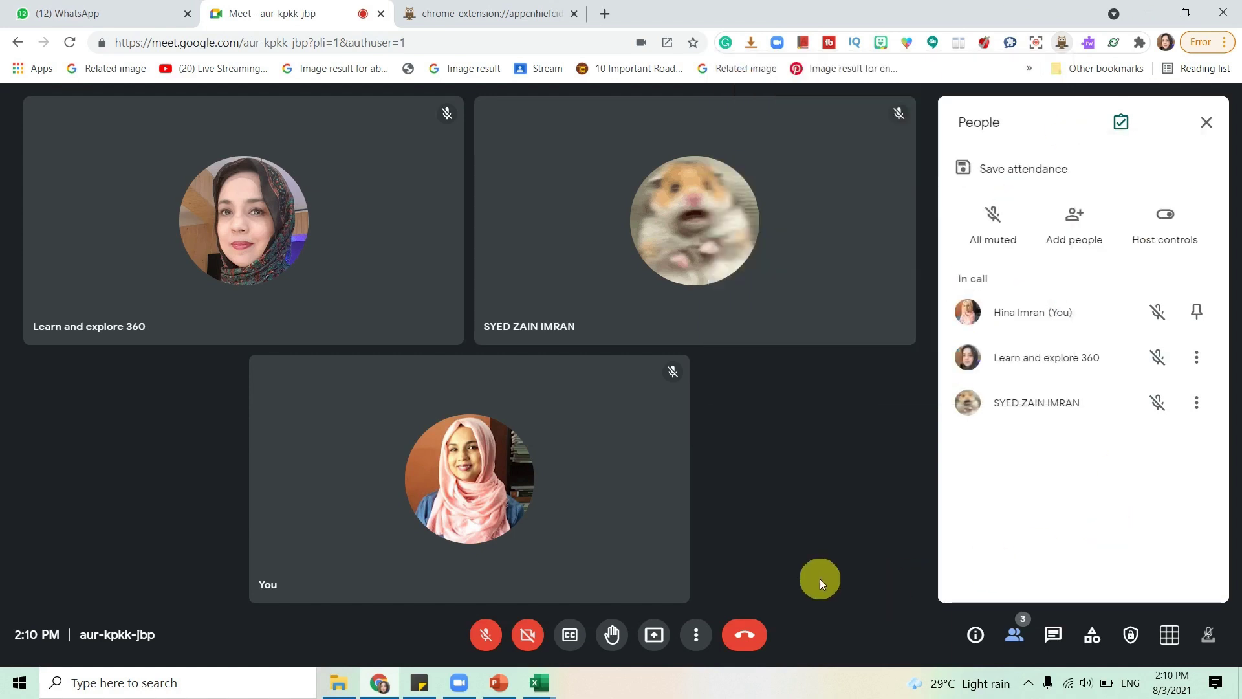
left_click(750, 641)
left_click(739, 396)
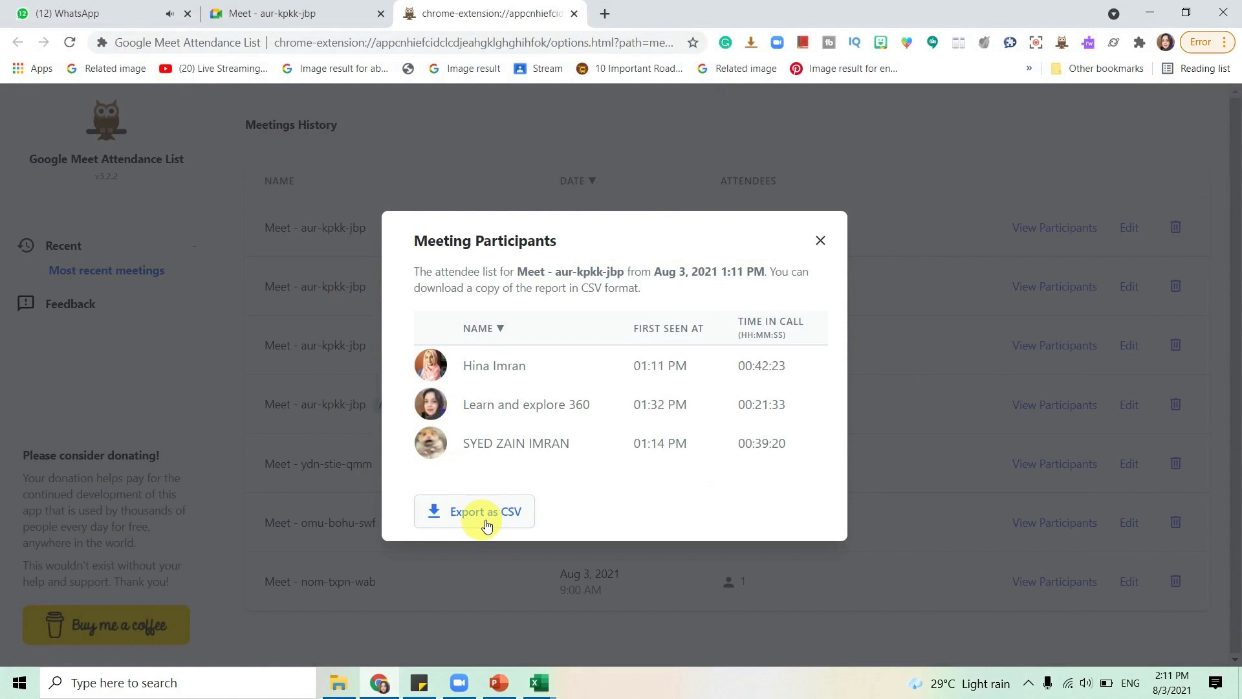
Step: Export the attendee report with call times as a default-named CSV and open it in Excel
left_click(487, 526)
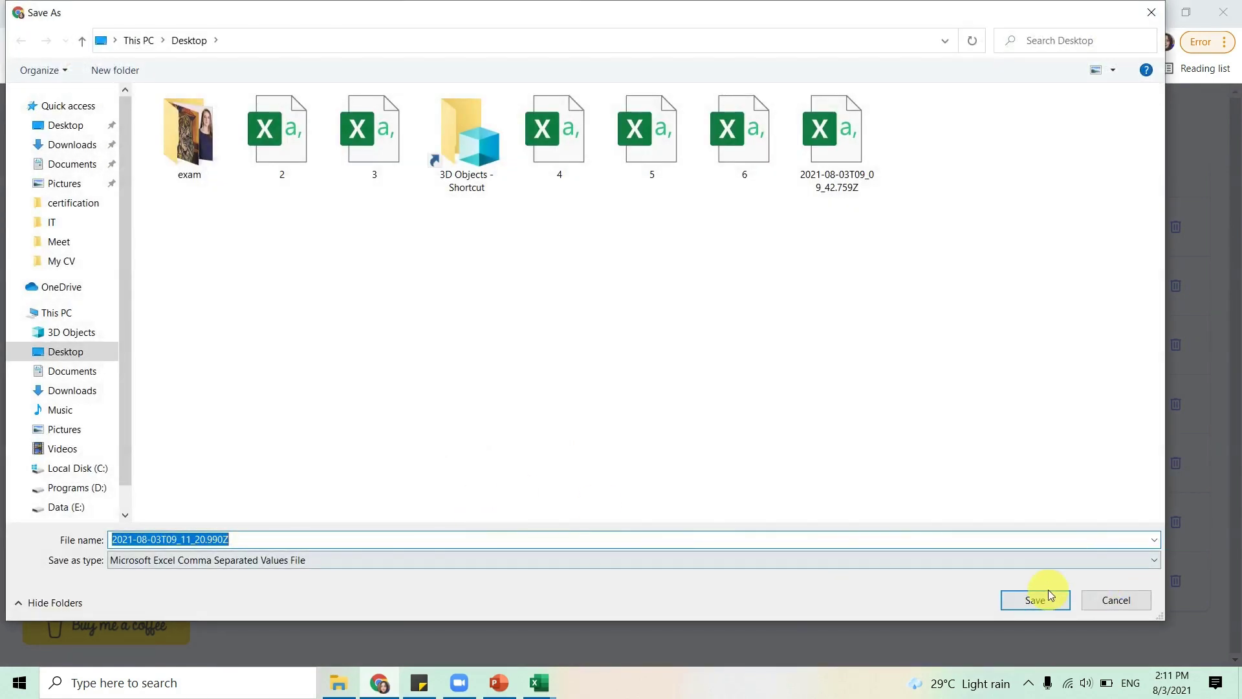
left_click(1043, 598)
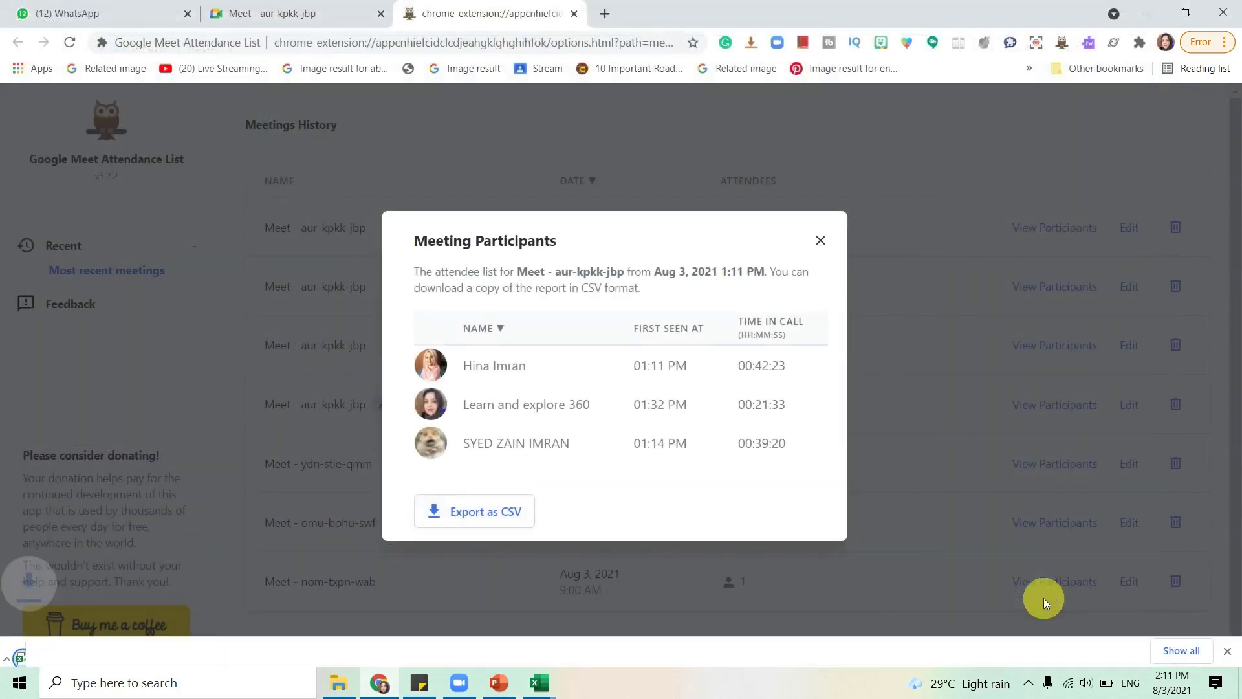
left_click(60, 647)
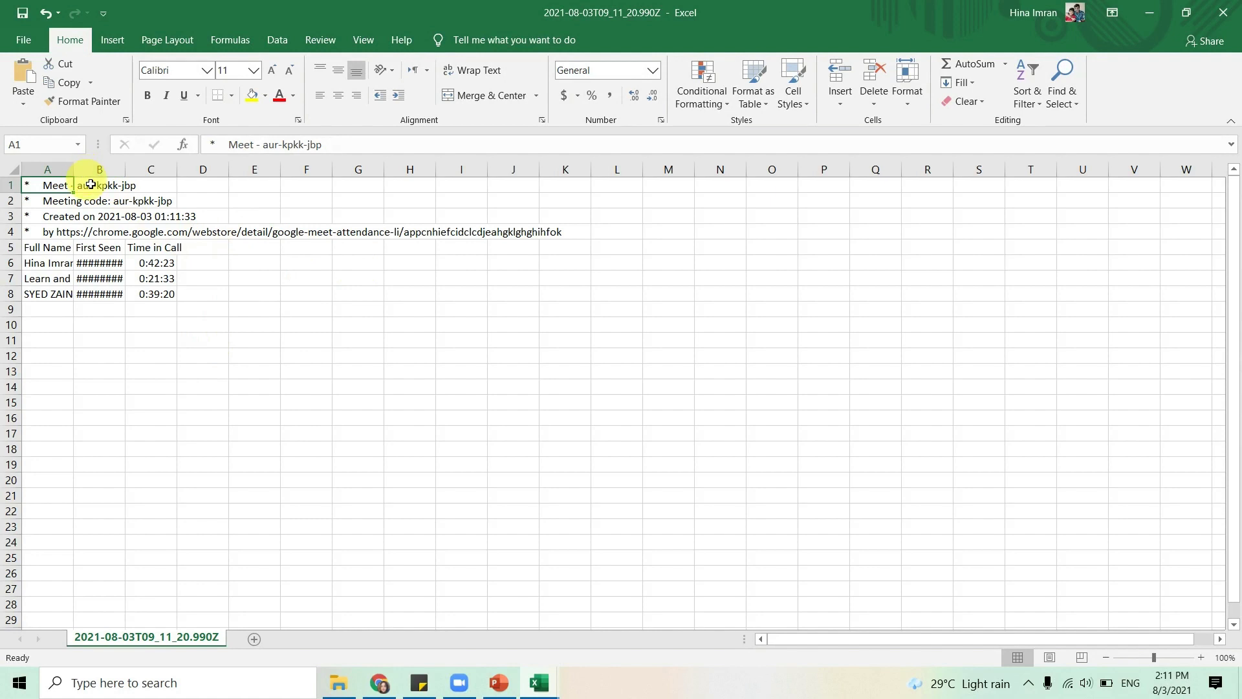
Step: AutoFit columns A–C for names, first-seen dates and durations, then return to the ended Meet tab
double_click(79, 179)
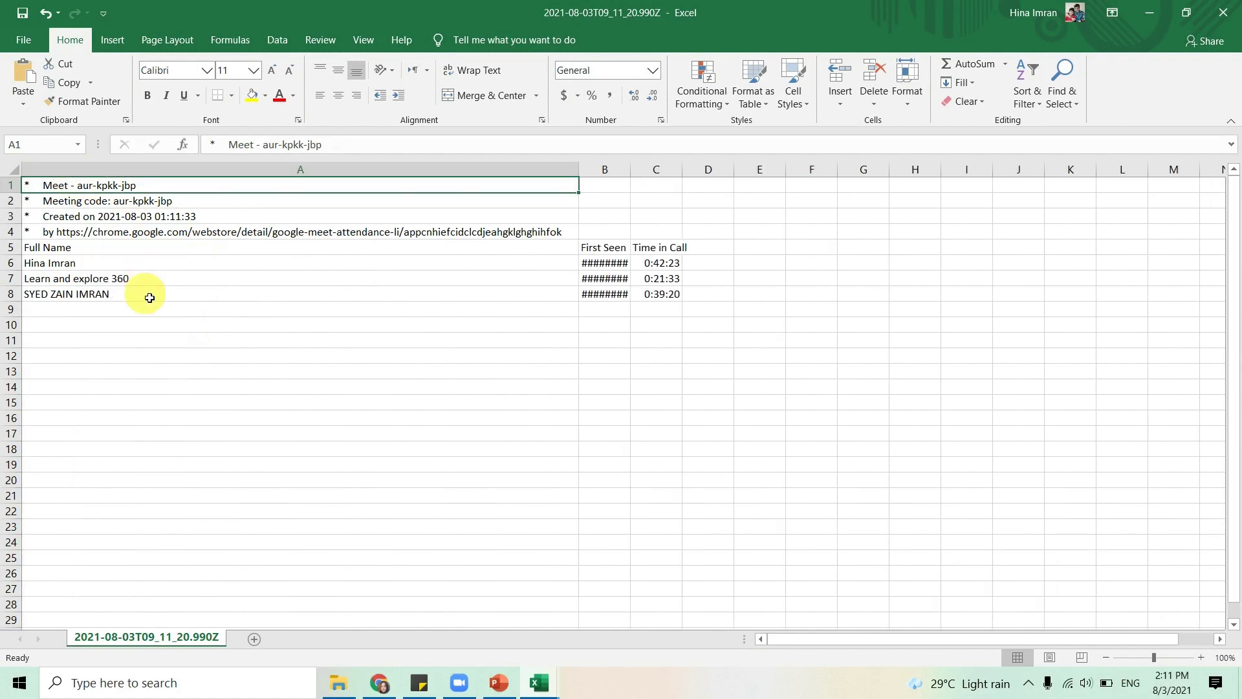
left_click(584, 179)
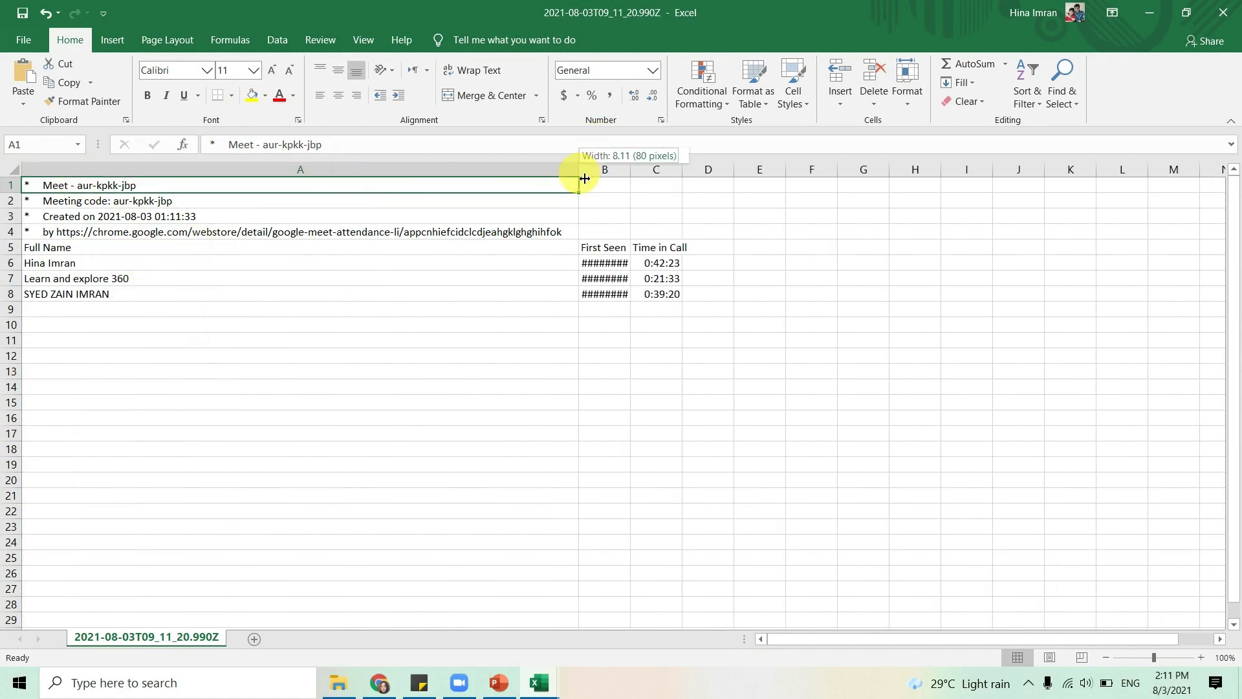
double_click(635, 178)
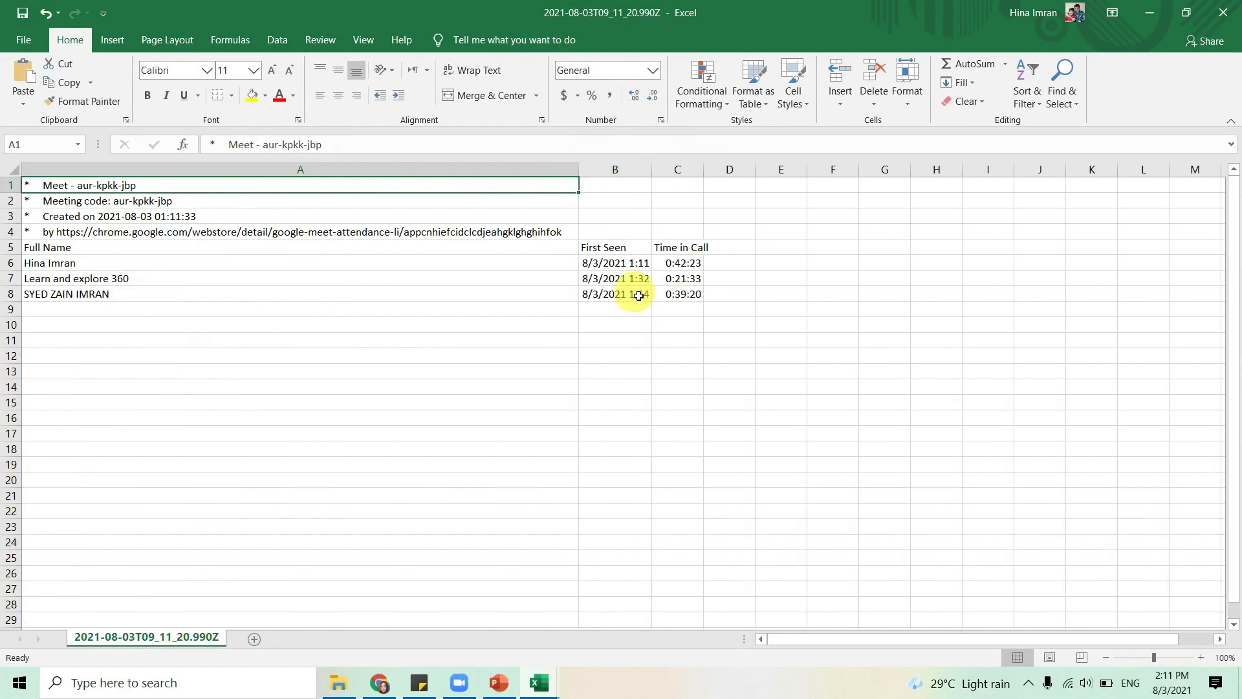
double_click(707, 173)
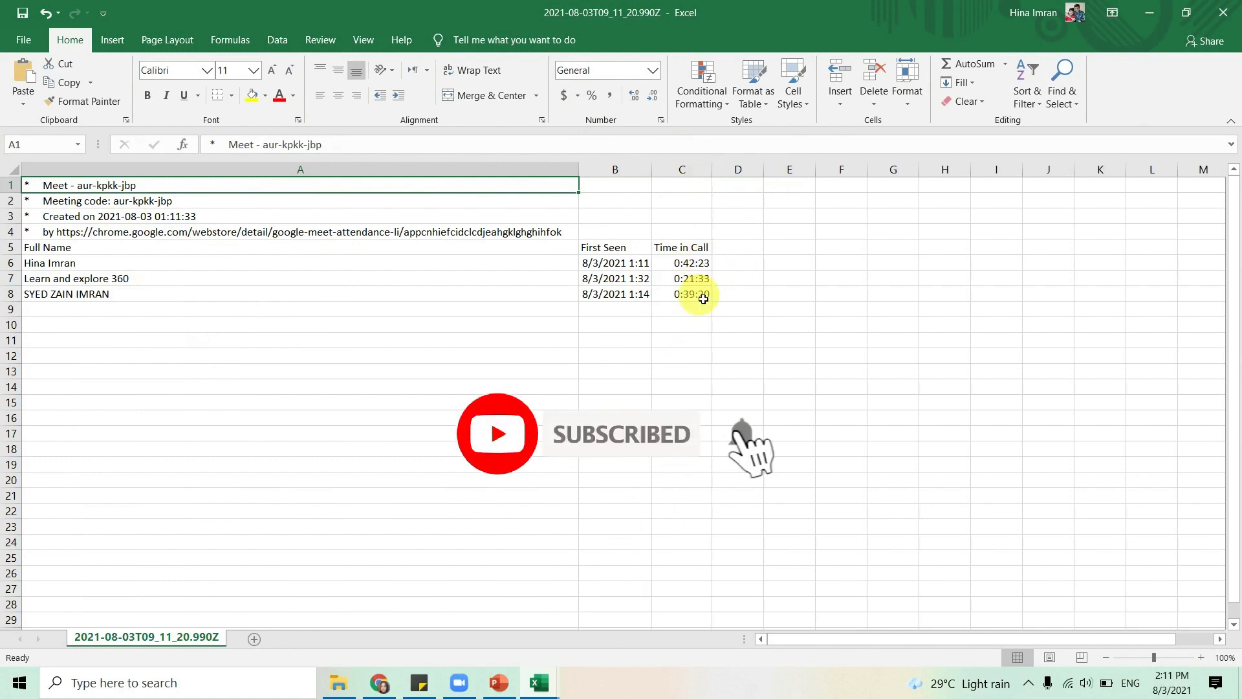
left_click(377, 683)
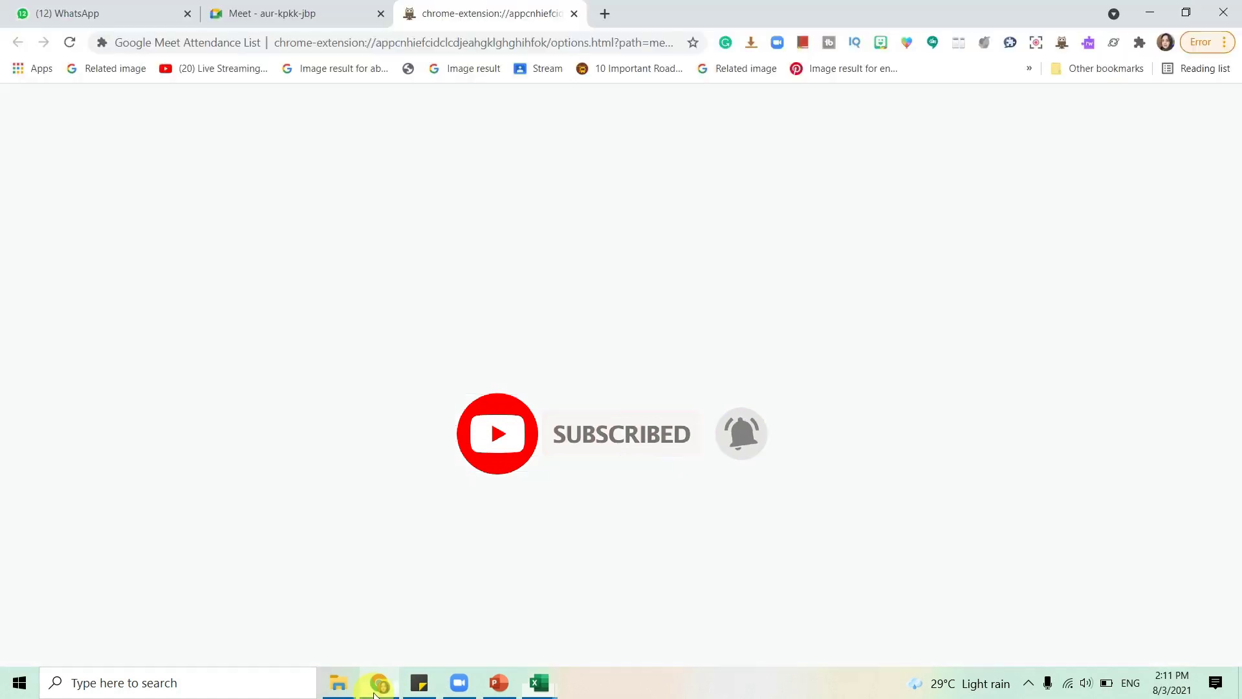
left_click(210, 16)
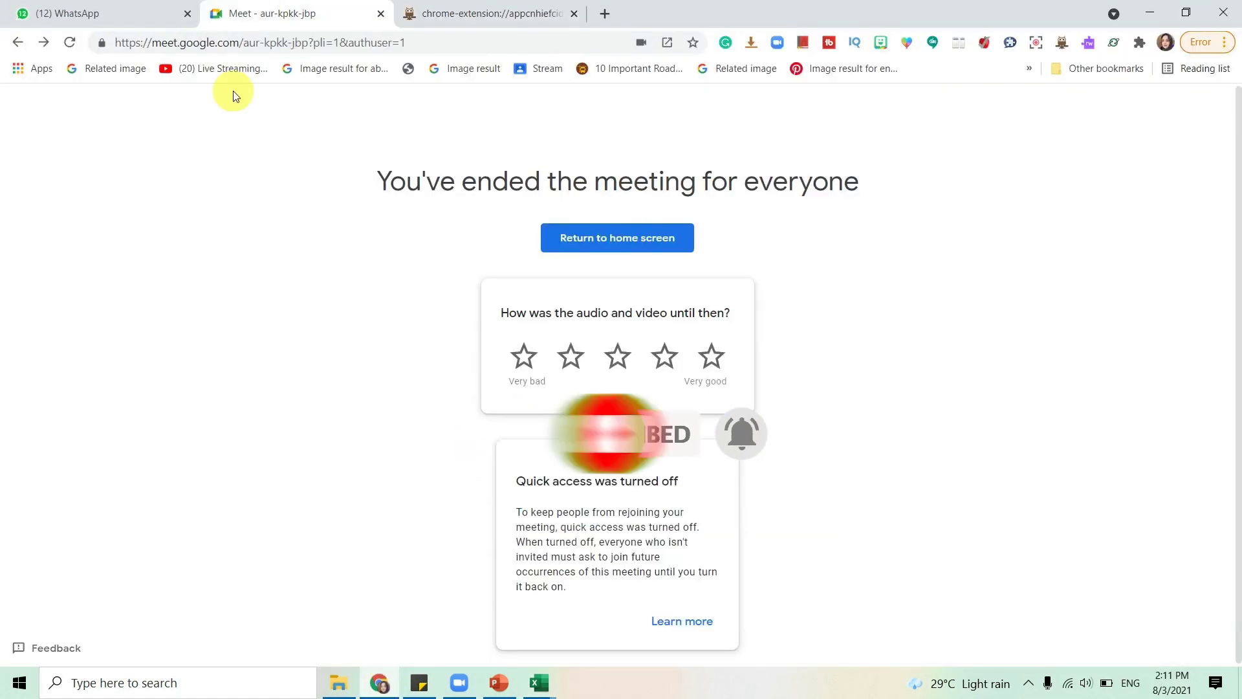